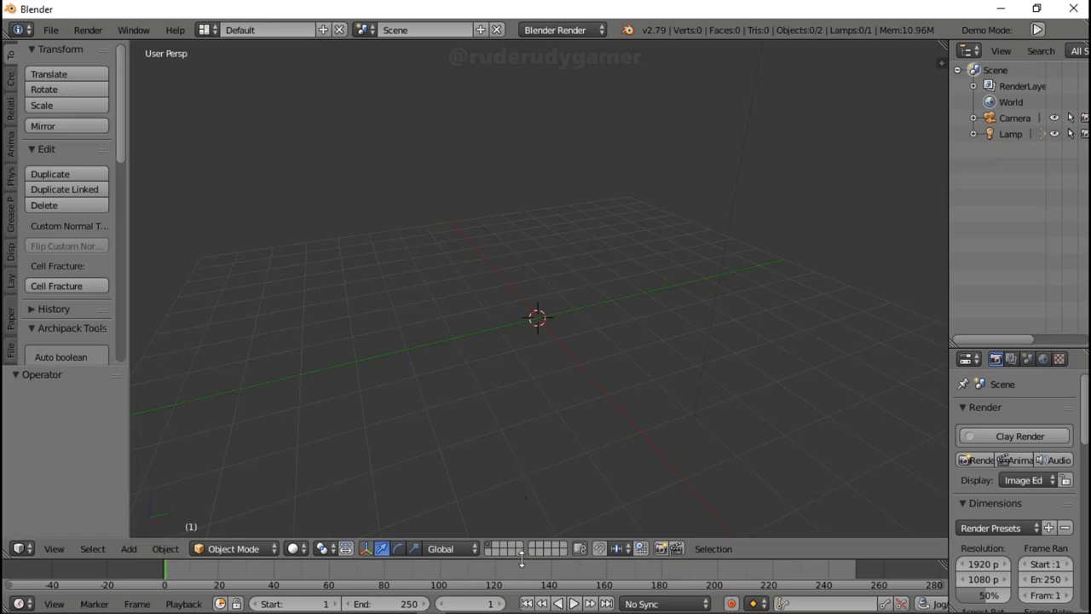
Step: Raise the border between the 3D View and the Timeline to make the Timeline taller
drag(522, 556, 494, 506)
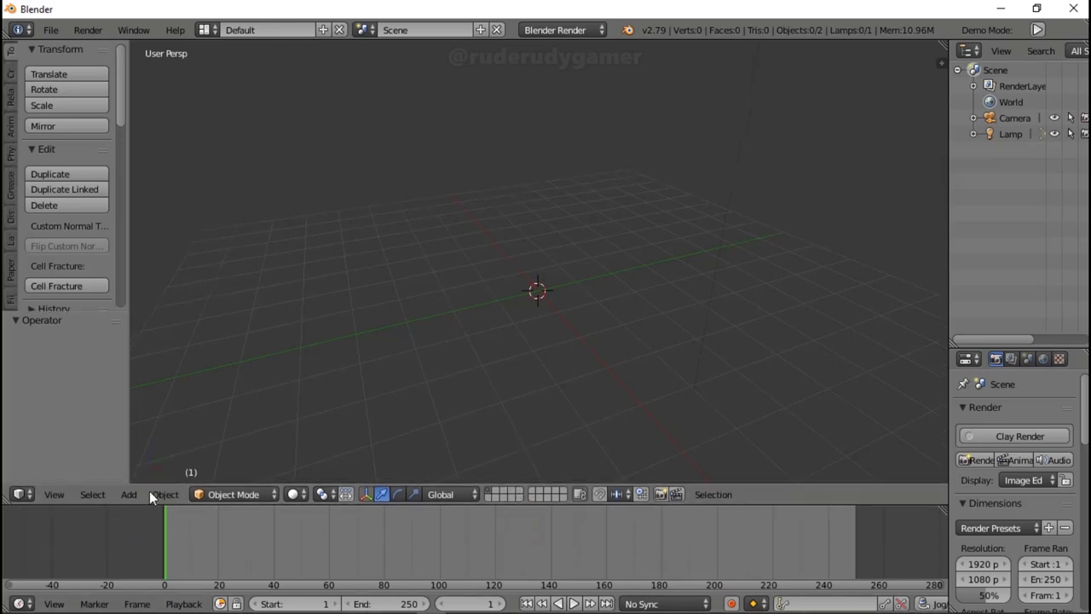
Step: Open the FBX import file browser from File > Import
click(49, 31)
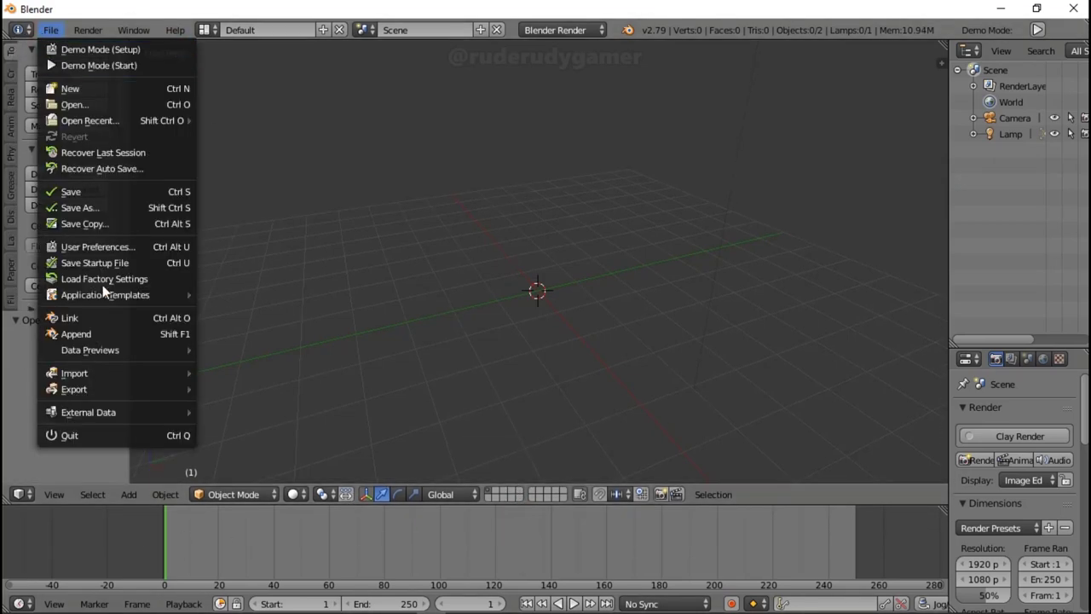
mouse_move(116, 378)
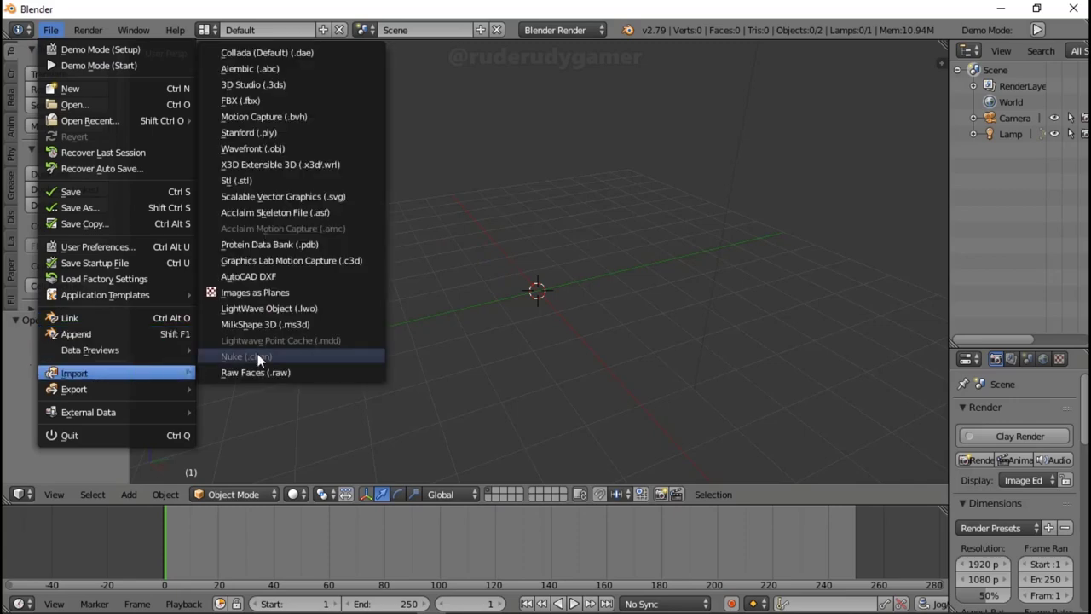
click(247, 102)
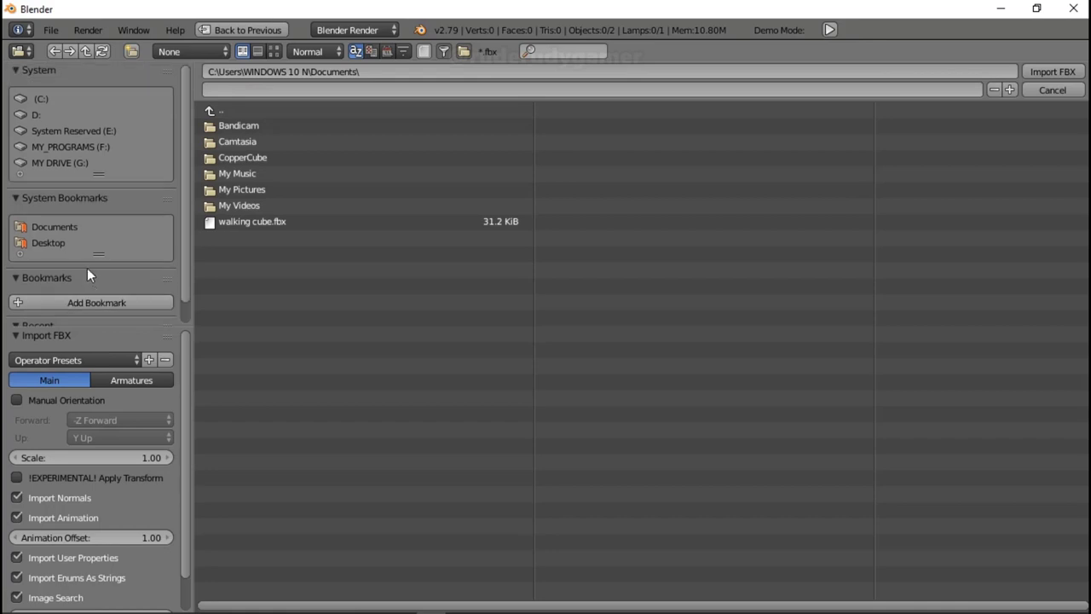
scroll(123, 296, down, 1)
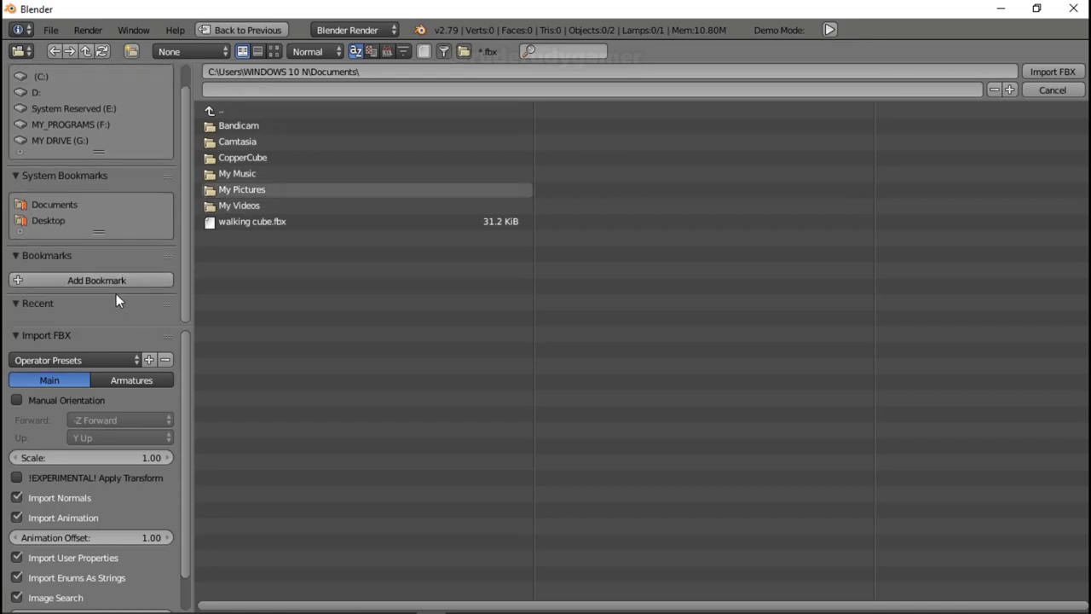
Step: Browse to F:\MY CONTENT\...\HUMAN 3D MODELS\MALE\Player and import T-Pose.fbx
click(71, 124)
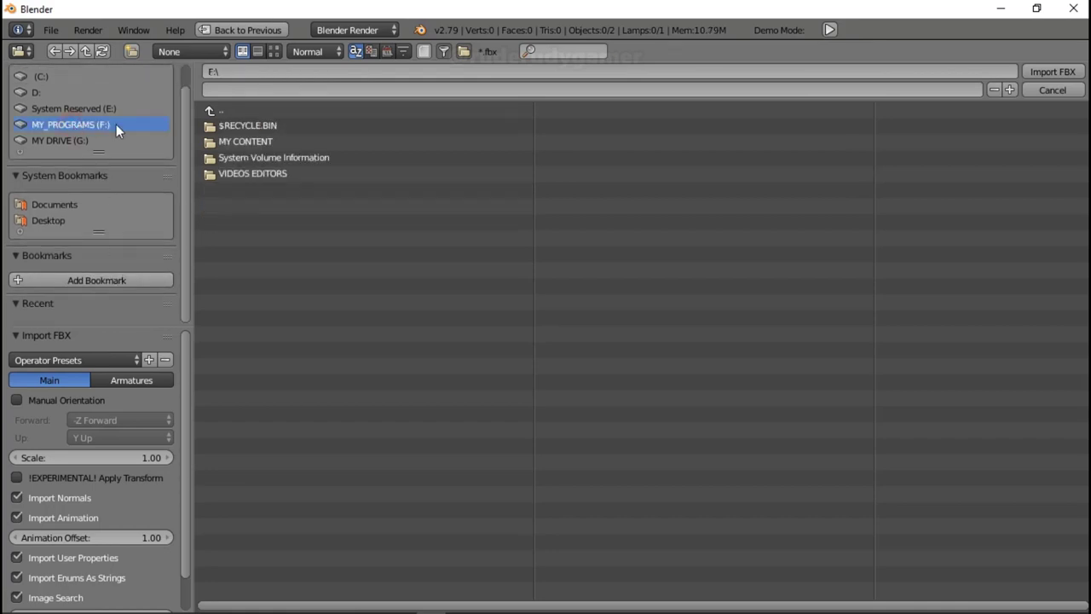
click(246, 140)
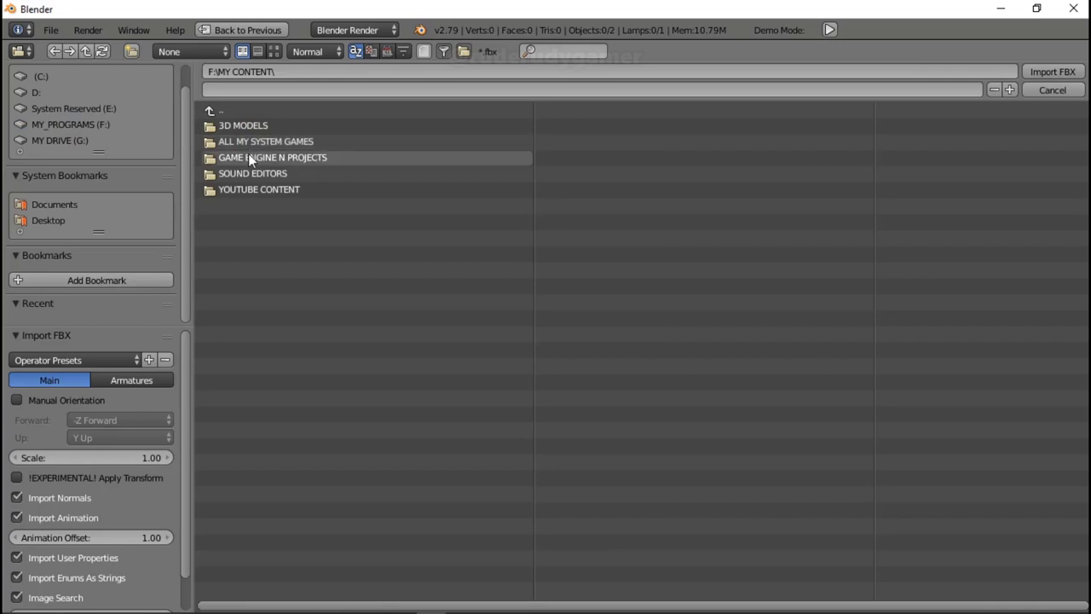
click(248, 155)
click(245, 174)
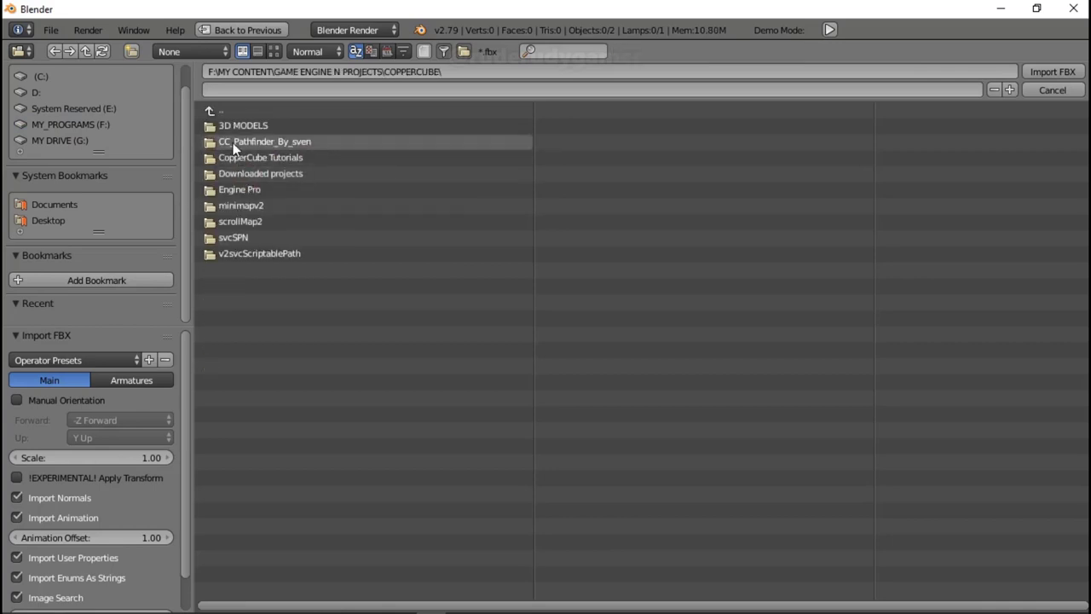
click(241, 126)
click(239, 141)
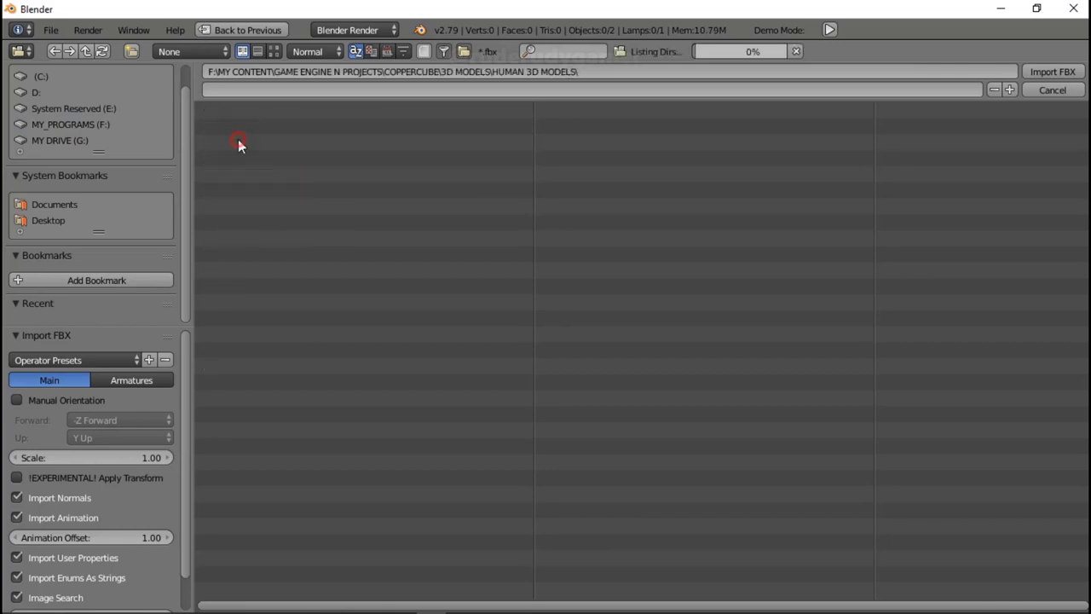
click(238, 142)
click(231, 125)
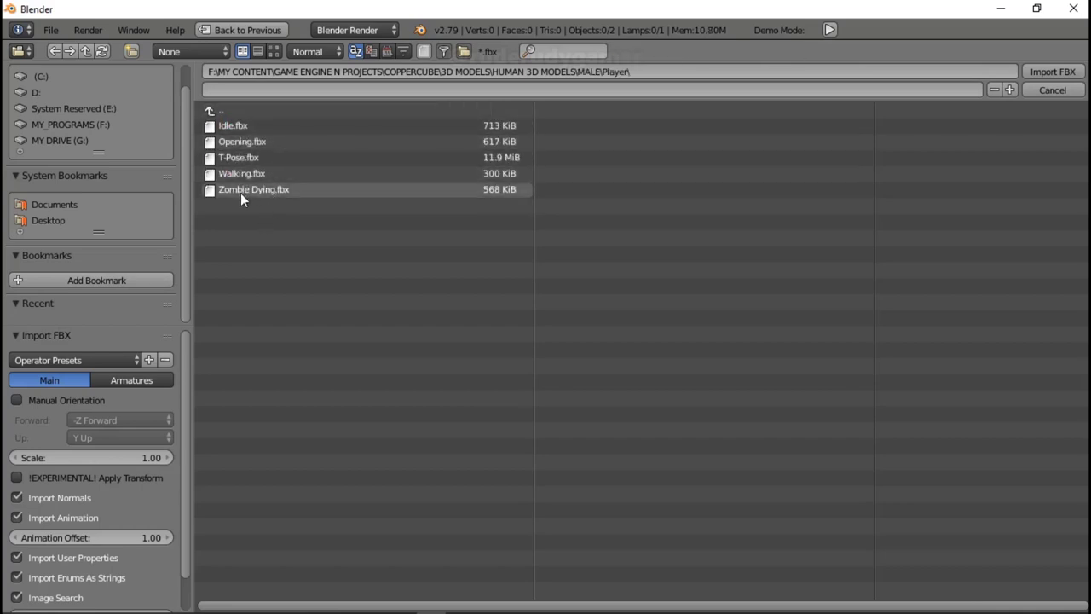
click(240, 161)
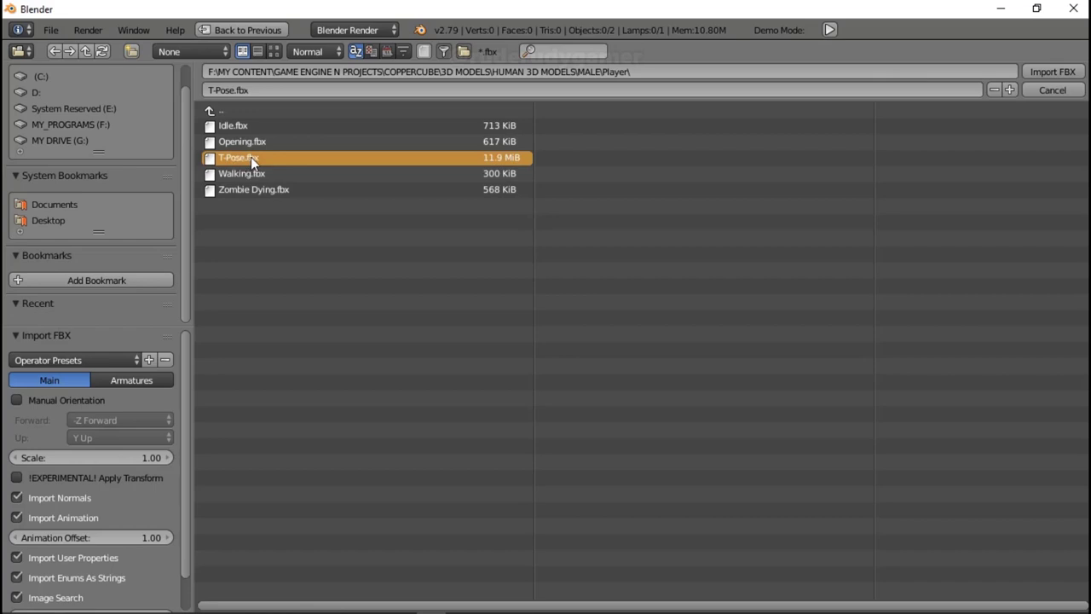
click(1051, 75)
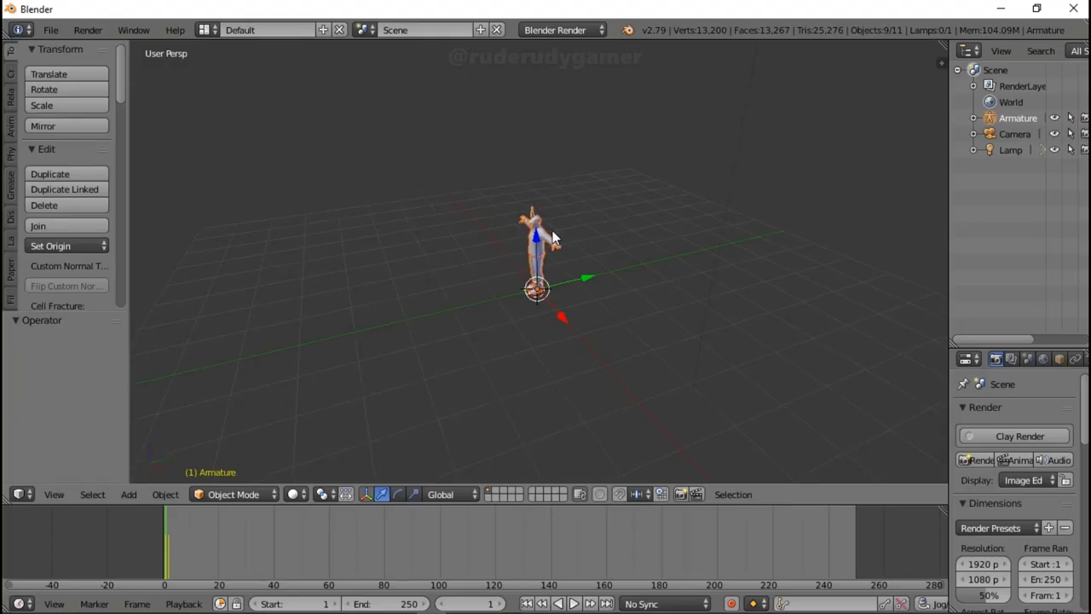
Step: Zoom and orbit the viewport to face the imported T-pose character
scroll(551, 228, up, 6)
middle_drag(550, 230, 481, 312)
scroll(571, 203, down, 3)
scroll(567, 339, up, 3)
scroll(540, 335, down, 3)
middle_drag(541, 336, 505, 325)
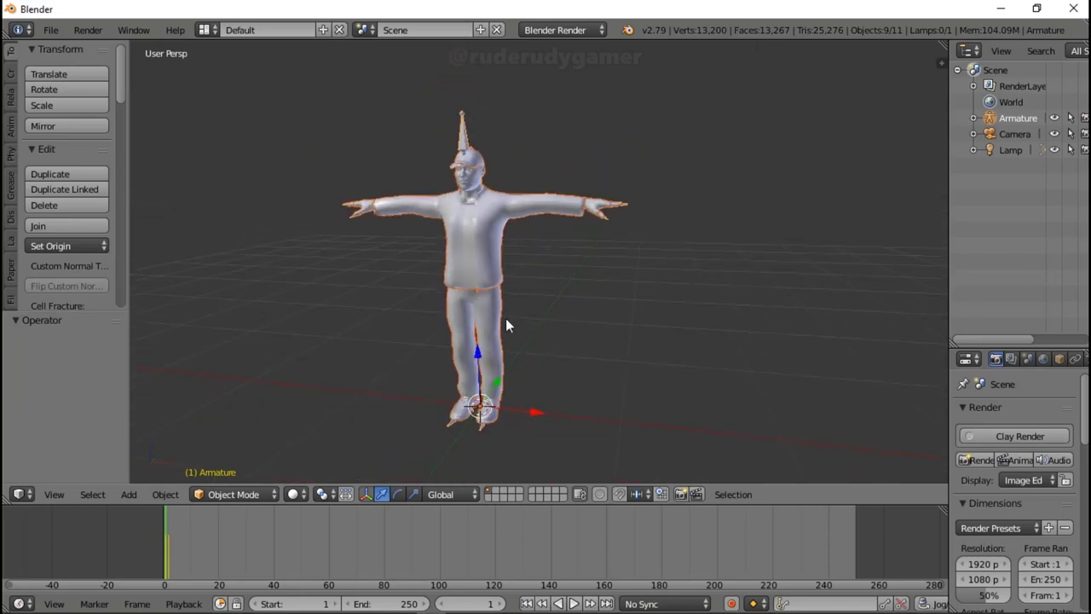
scroll(505, 325, up, 2)
middle_drag(500, 264, 497, 287)
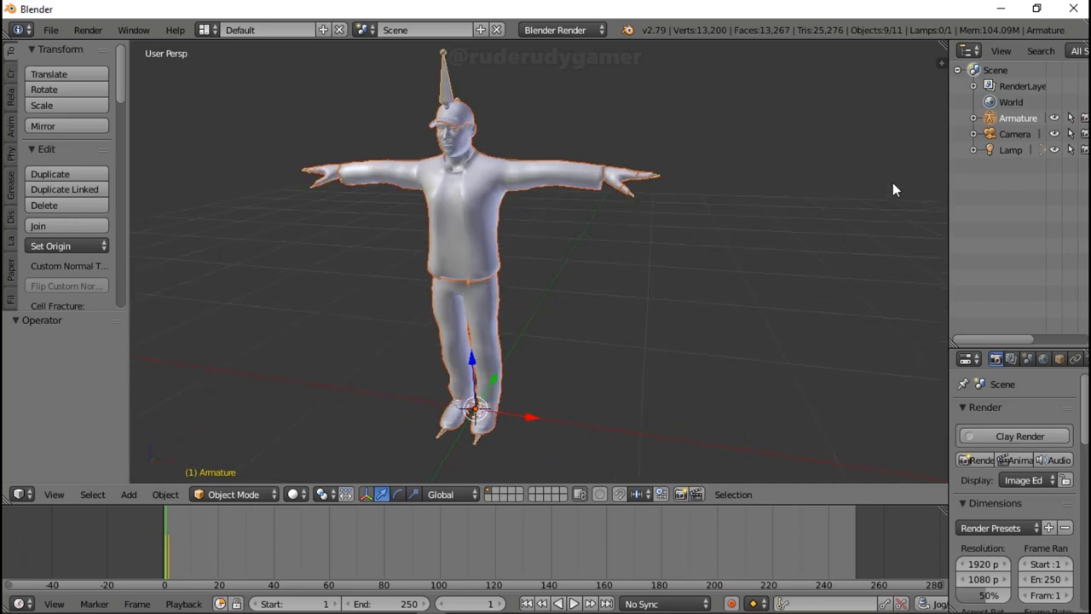
Step: Select and expand the Armature in the Outliner, then widen the Outliner panel
click(1017, 119)
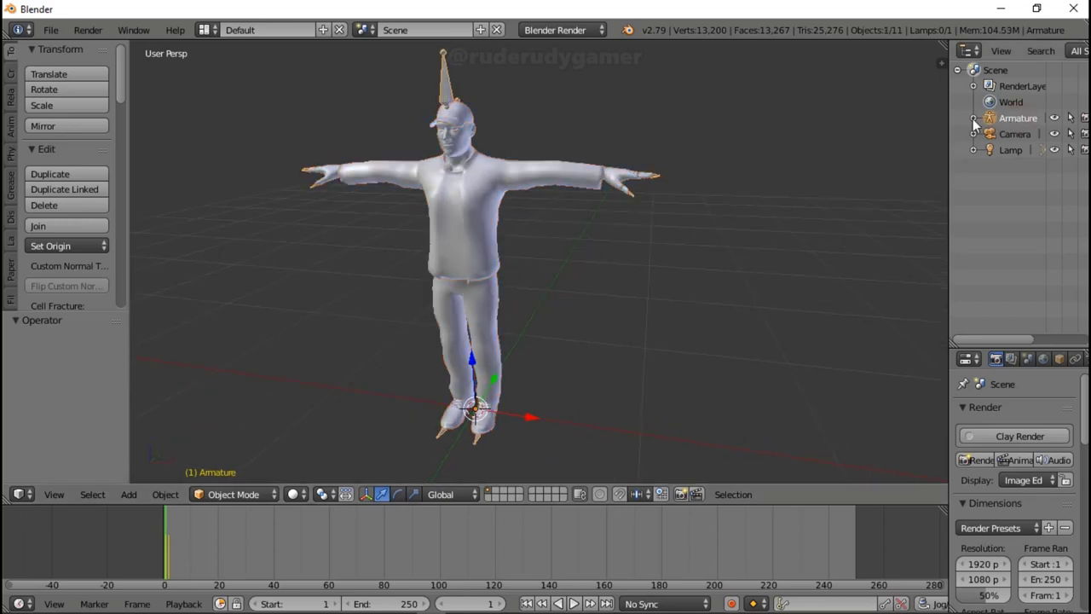
click(973, 118)
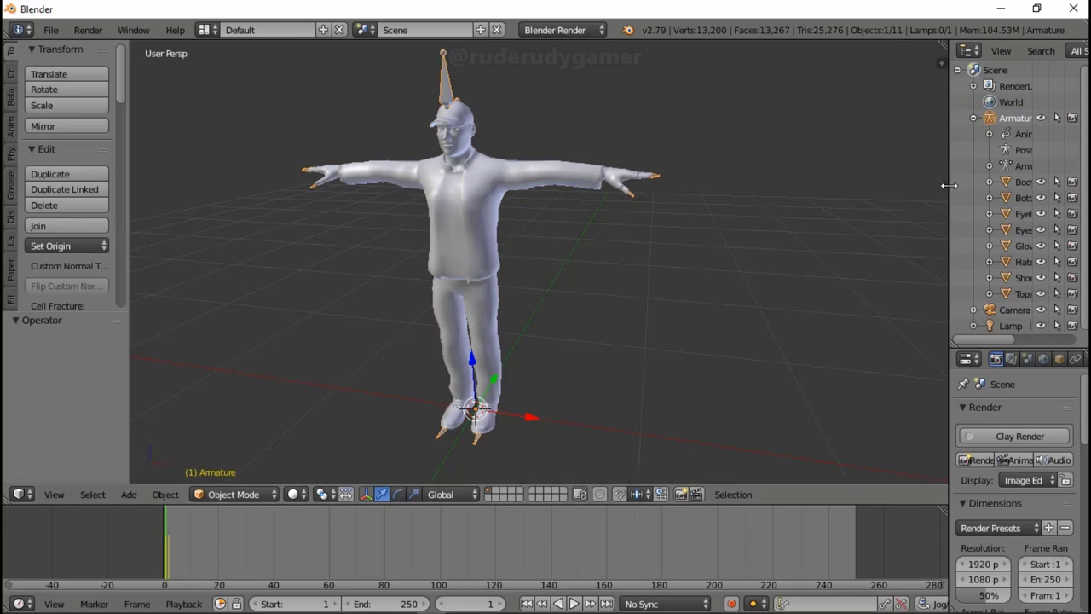
drag(949, 185, 811, 187)
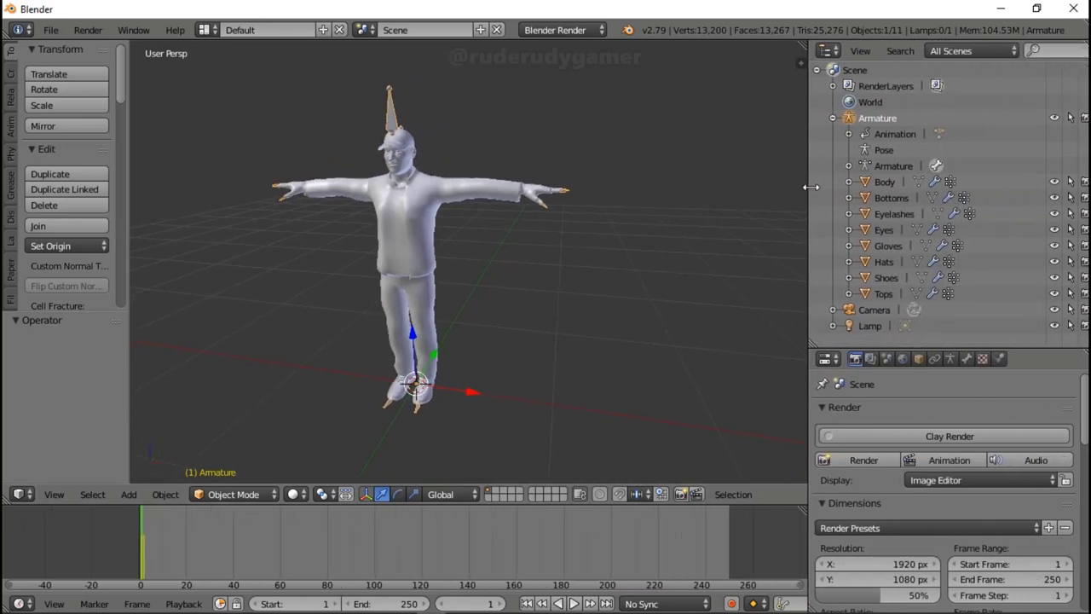
Step: Delete the Eyelashes mesh from the Outliner
click(880, 232)
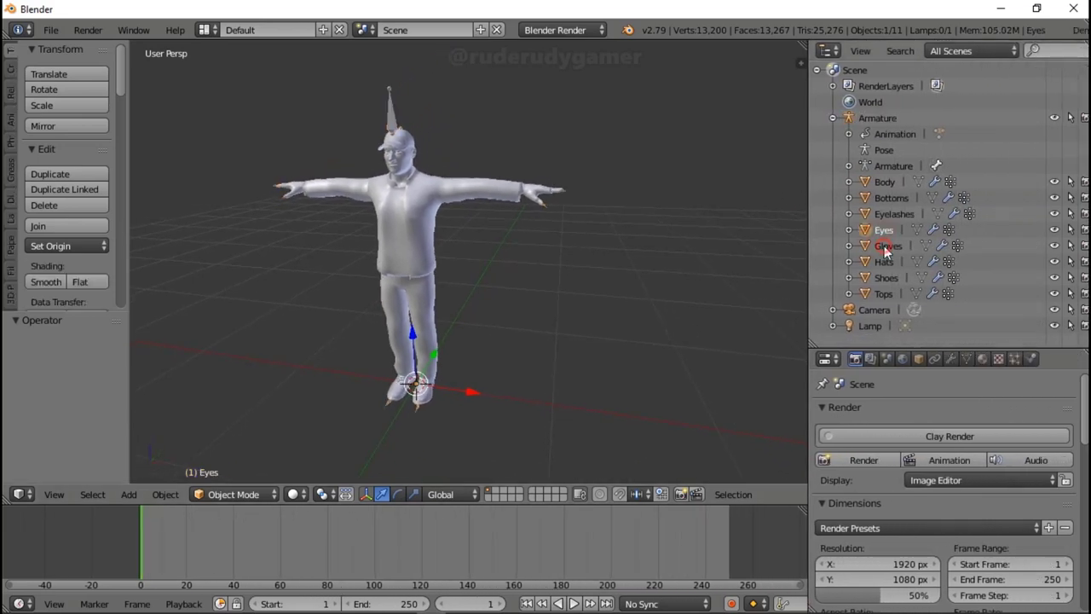
click(887, 248)
right_click(880, 215)
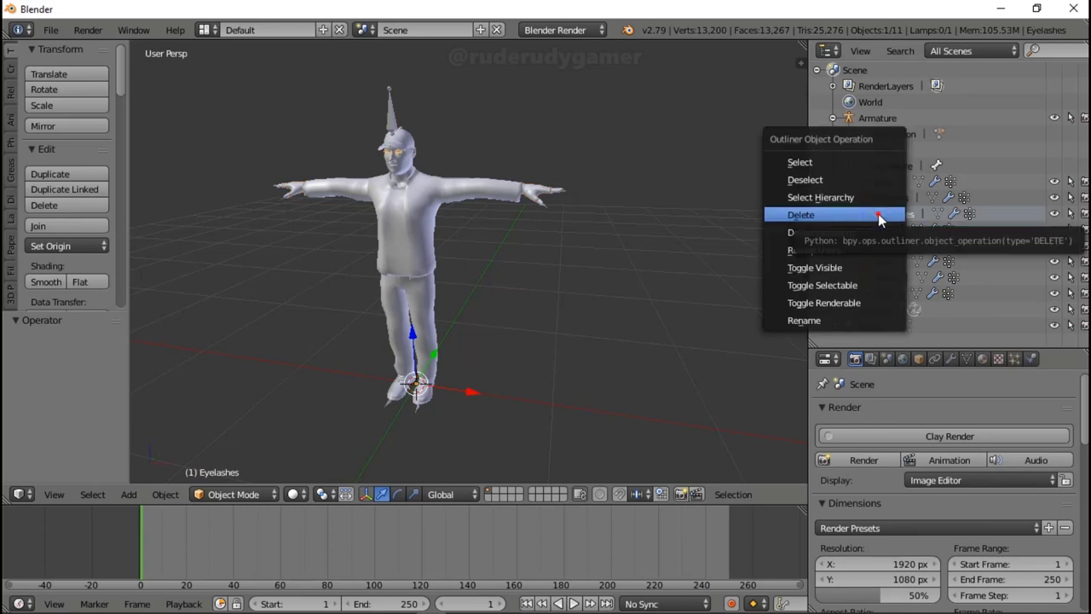
click(878, 213)
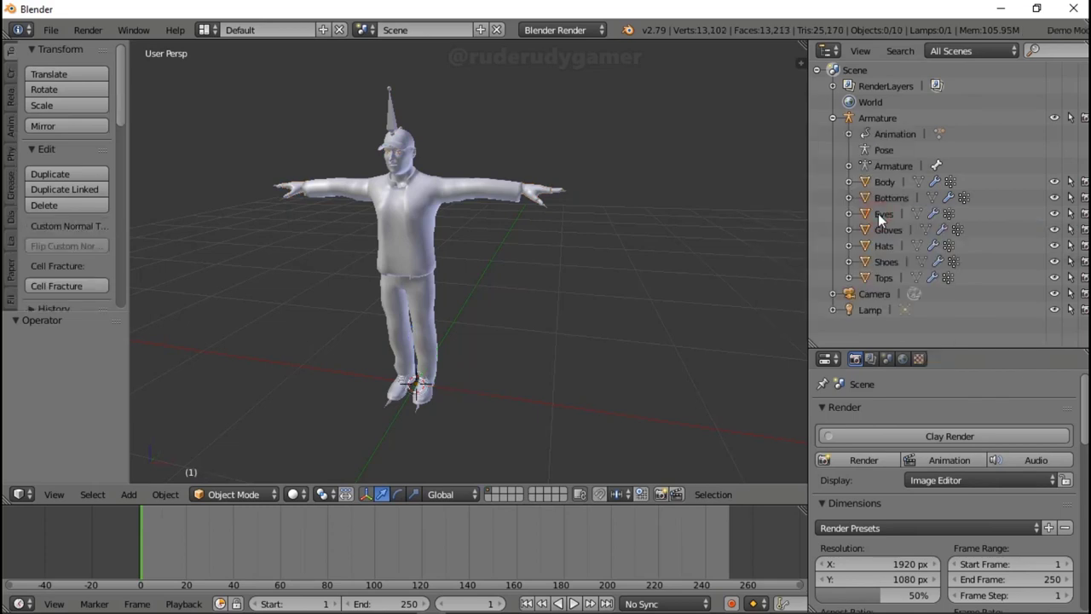
Step: Delete the Camera object from the Outliner
click(879, 292)
right_click(879, 292)
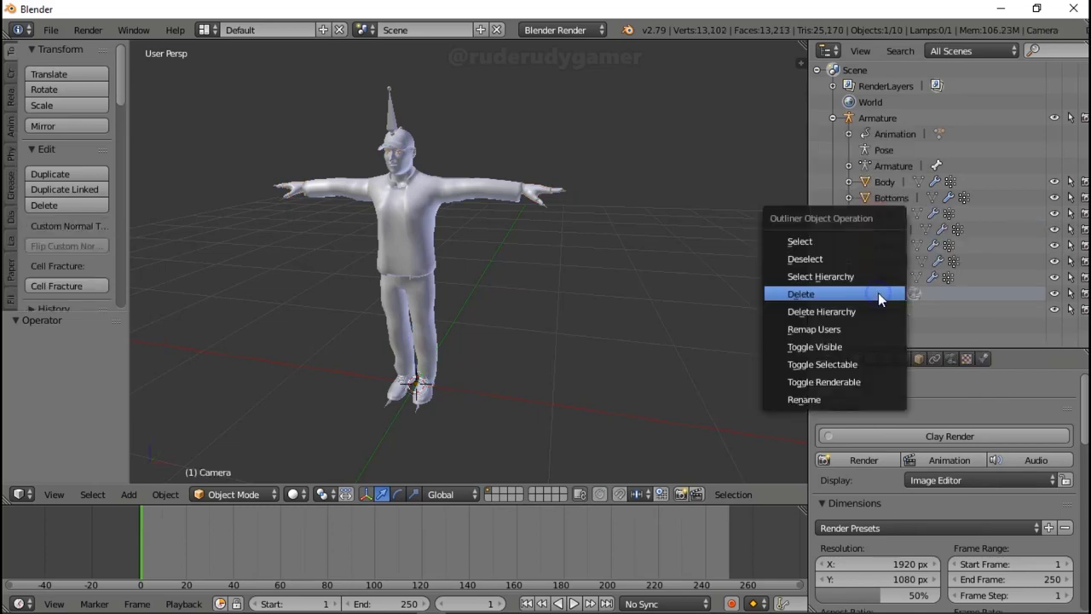
click(878, 292)
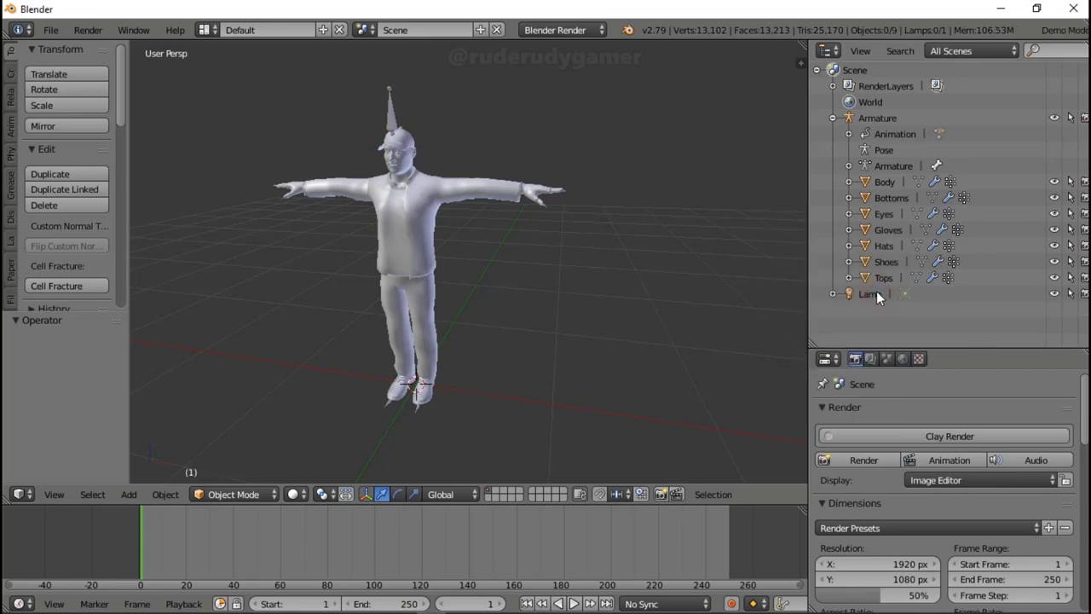
Step: Switch viewport shading to Material and change the Lamp from Point to Hemi
click(294, 494)
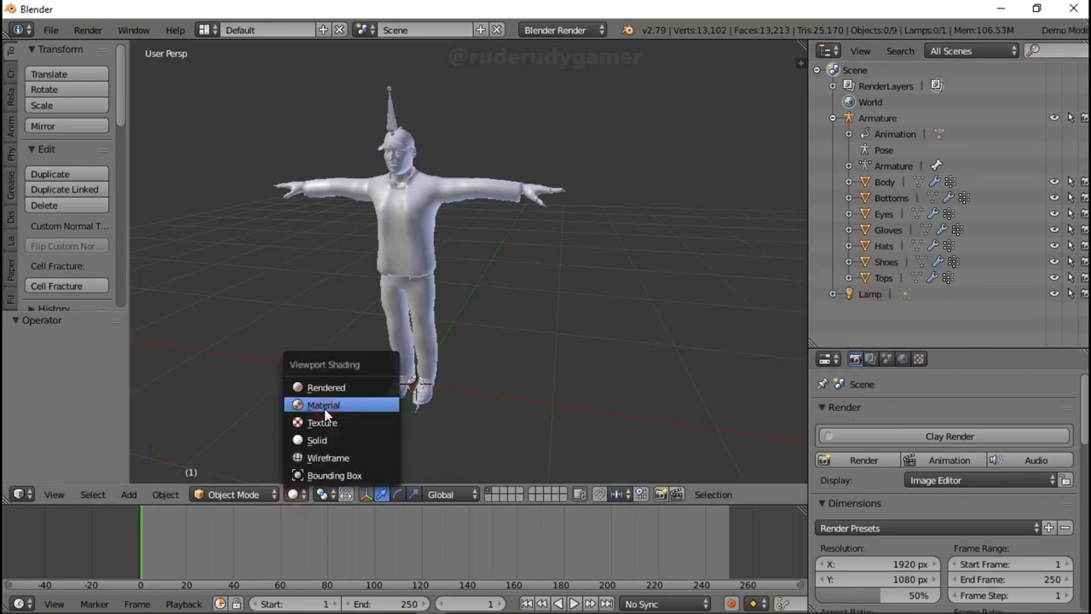
click(324, 406)
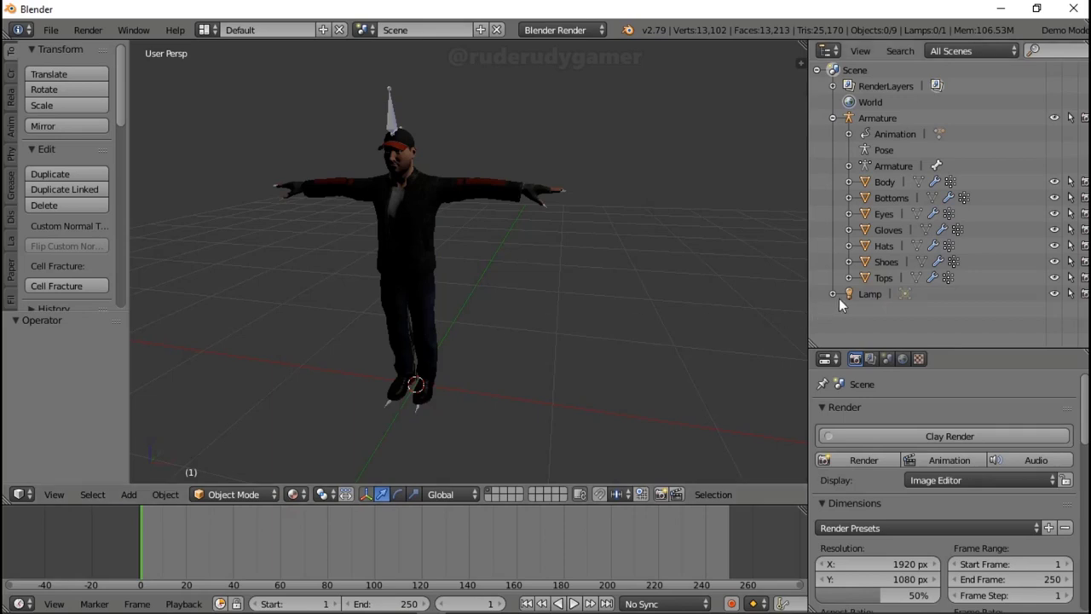
click(873, 296)
click(950, 358)
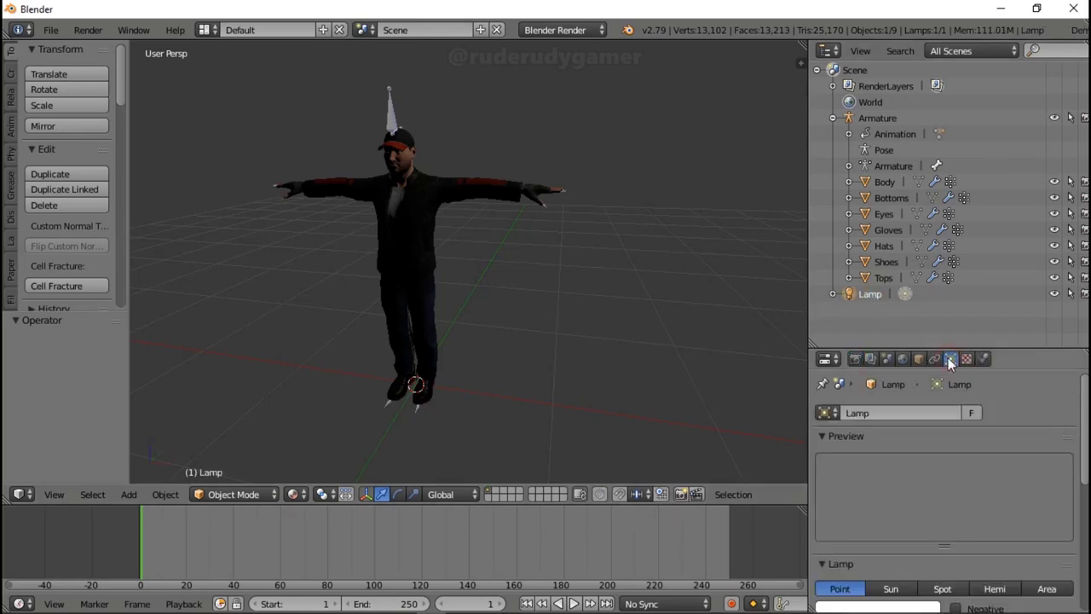
click(994, 588)
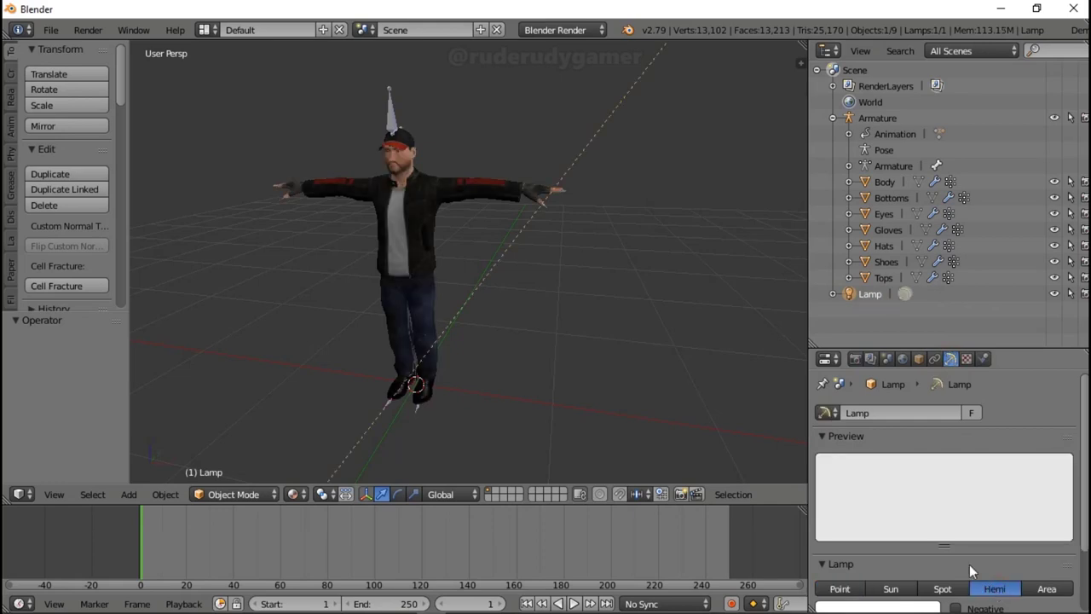
click(582, 249)
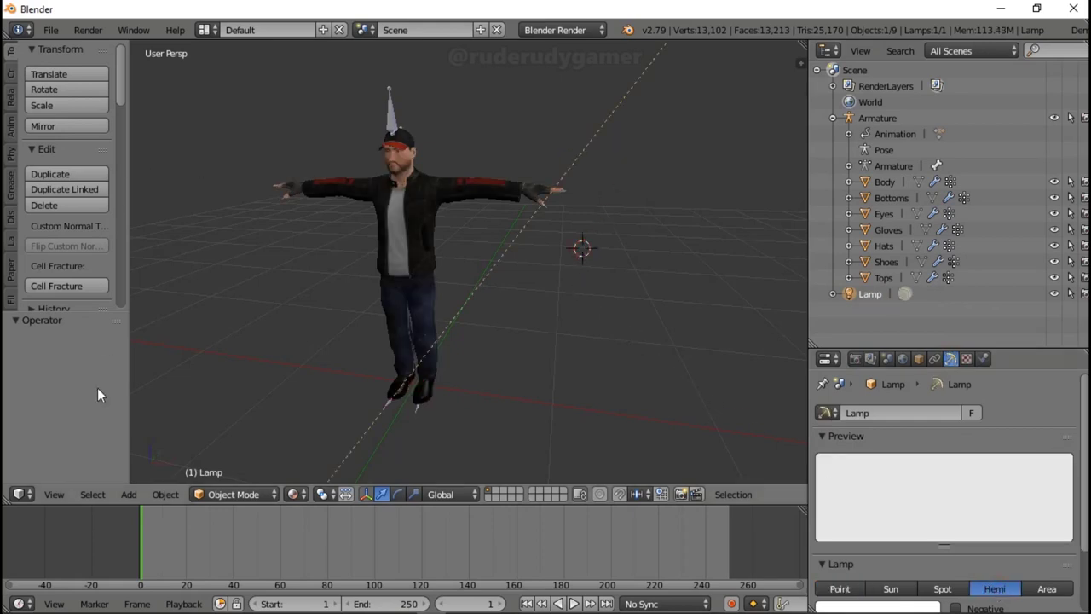
Step: Frame the lamp, then select the Armature and frame it with View Selected
click(68, 493)
mouse_move(90, 261)
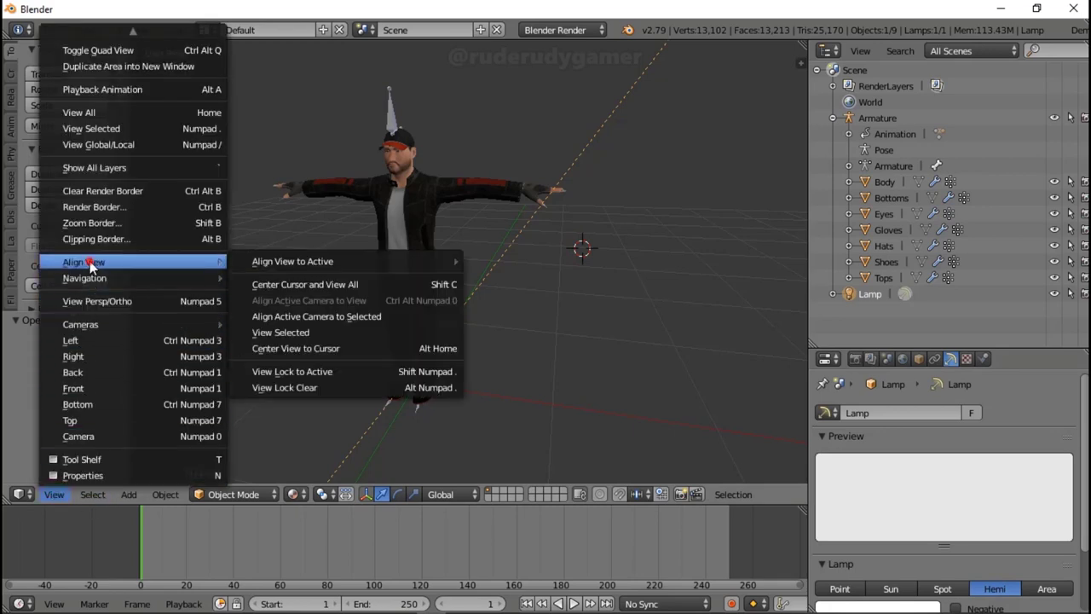
click(289, 332)
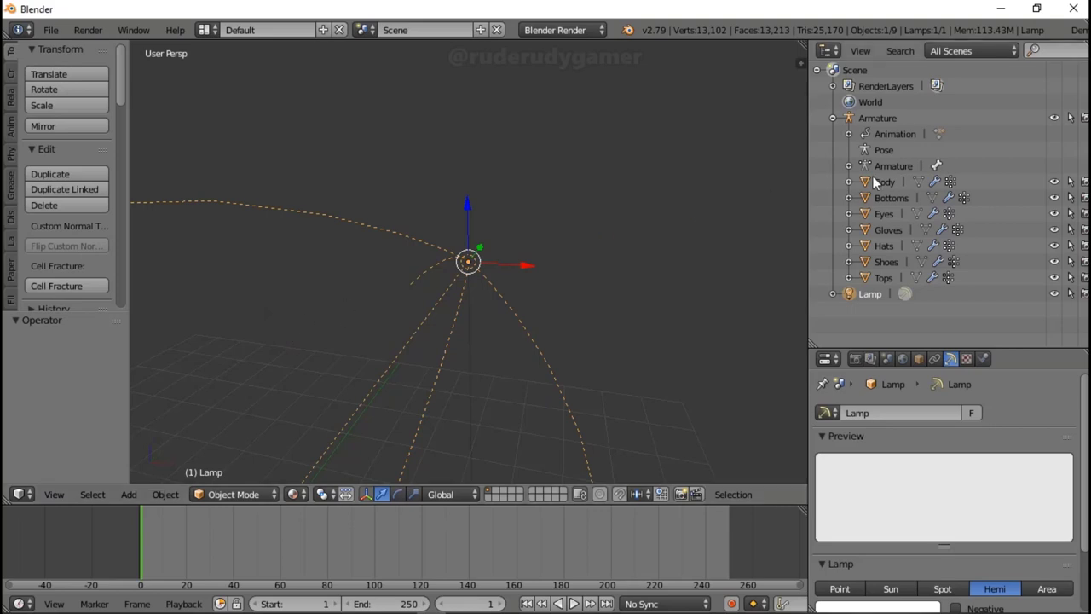
click(877, 118)
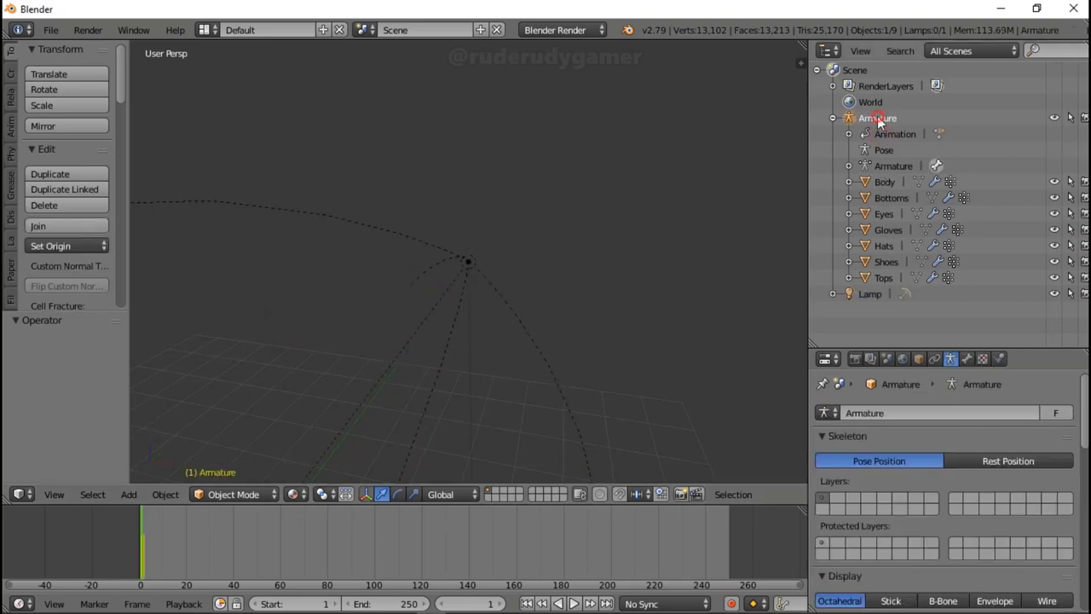
click(67, 498)
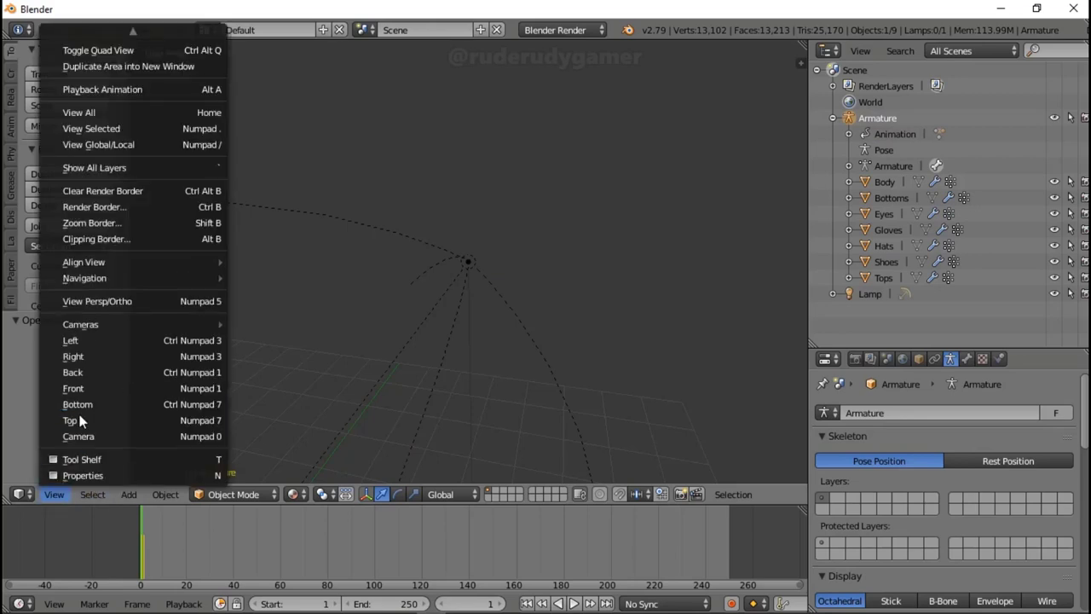
mouse_move(104, 271)
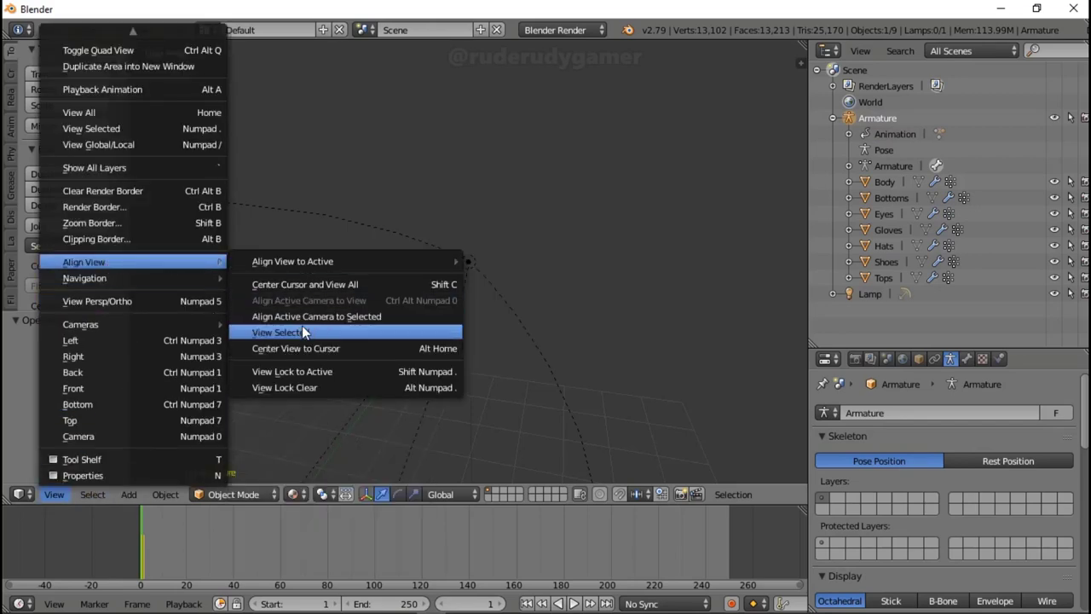
click(302, 327)
Step: Orbit and zoom out to a side view showing the whole textured character
middle_drag(416, 299, 479, 253)
scroll(479, 247, up, 8)
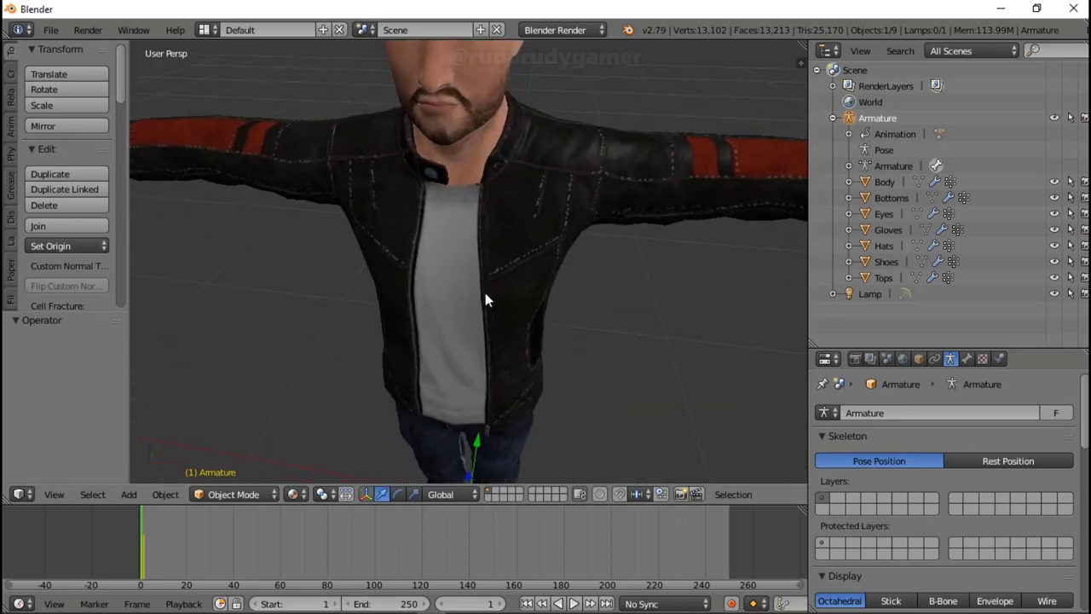
scroll(443, 280, down, 6)
middle_drag(470, 334, 318, 236)
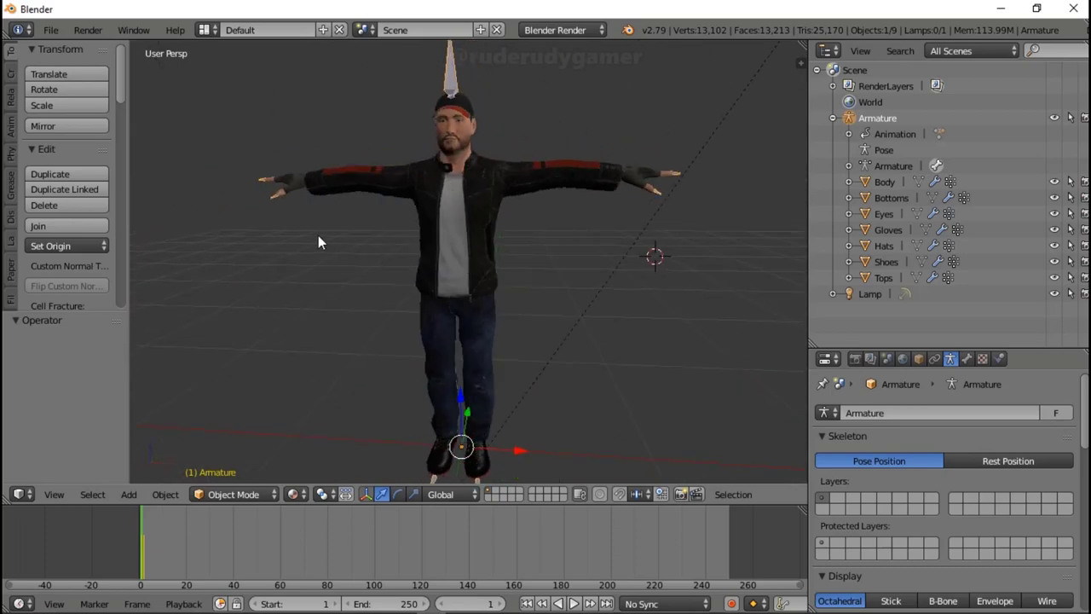
scroll(318, 235, down, 3)
scroll(365, 263, up, 3)
scroll(429, 278, down, 3)
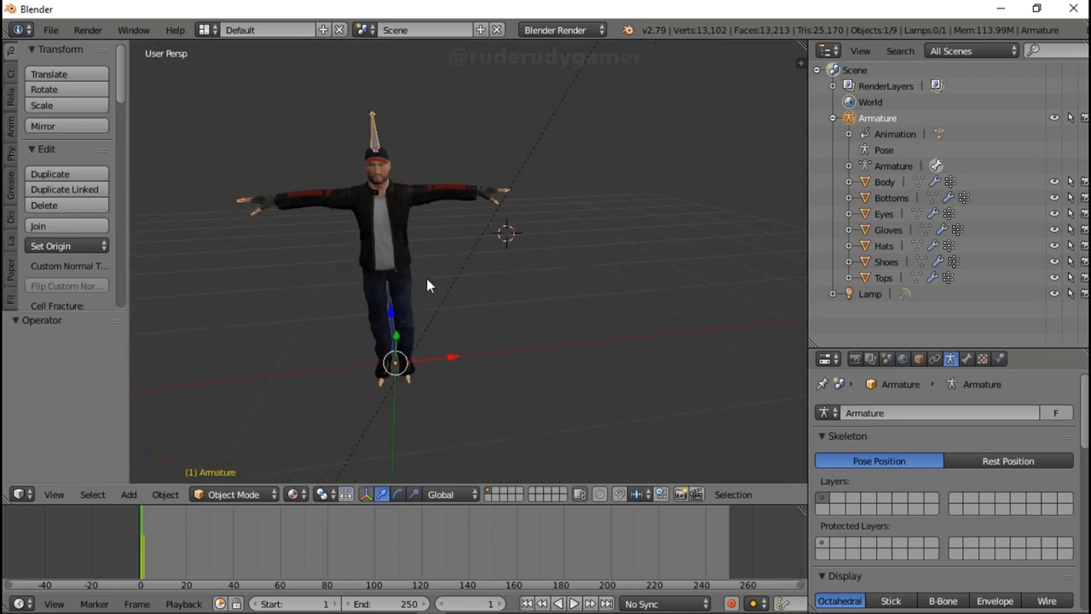
scroll(408, 269, up, 2)
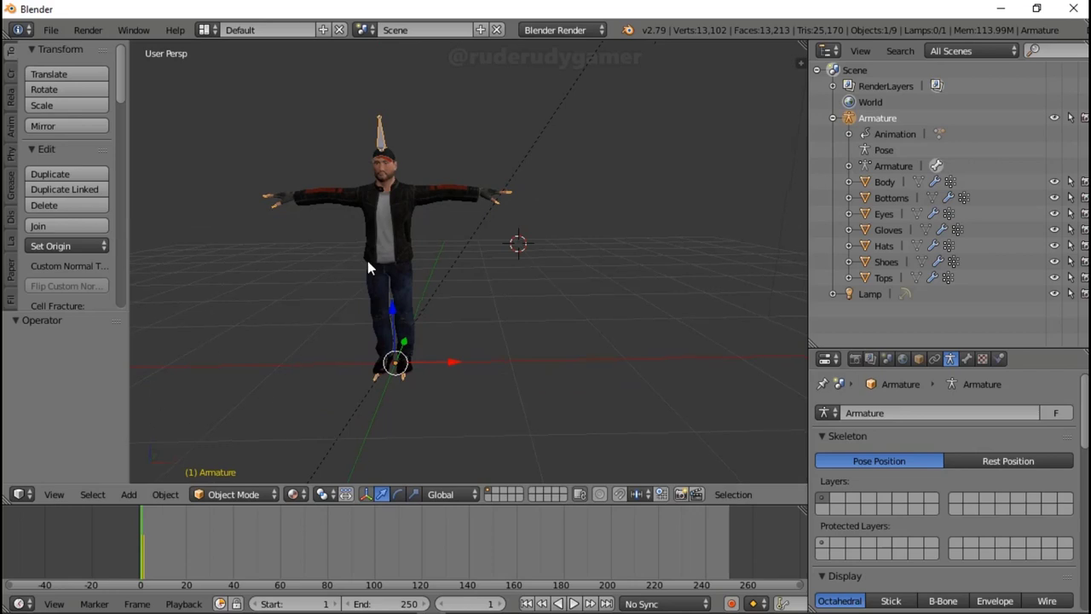
scroll(367, 261, up, 1)
scroll(381, 224, down, 2)
scroll(419, 289, up, 1)
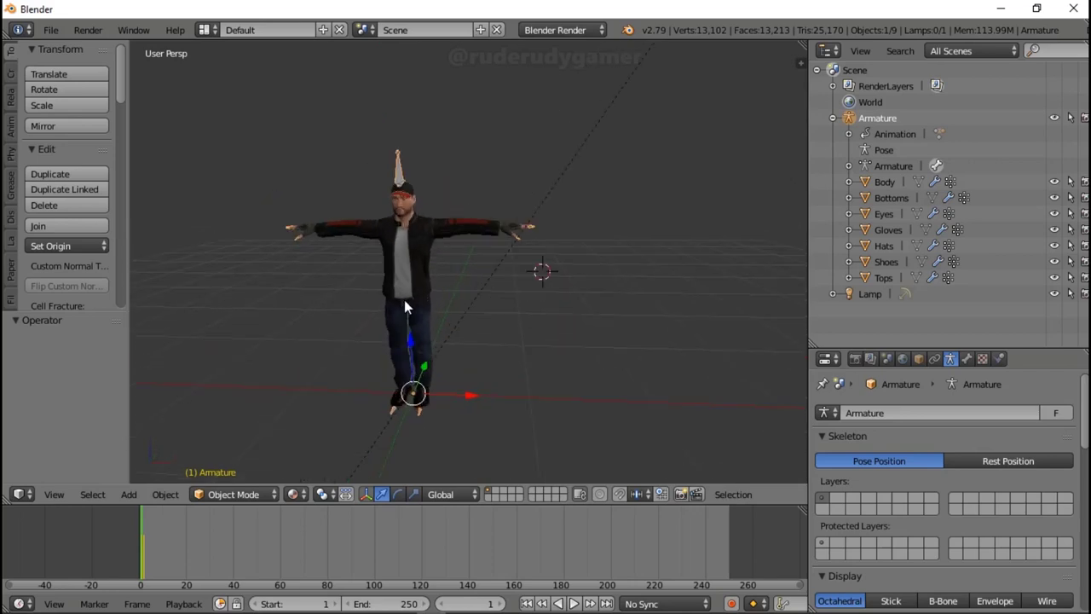
scroll(406, 307, up, 2)
scroll(427, 307, down, 1)
scroll(427, 285, up, 1)
scroll(419, 308, up, 1)
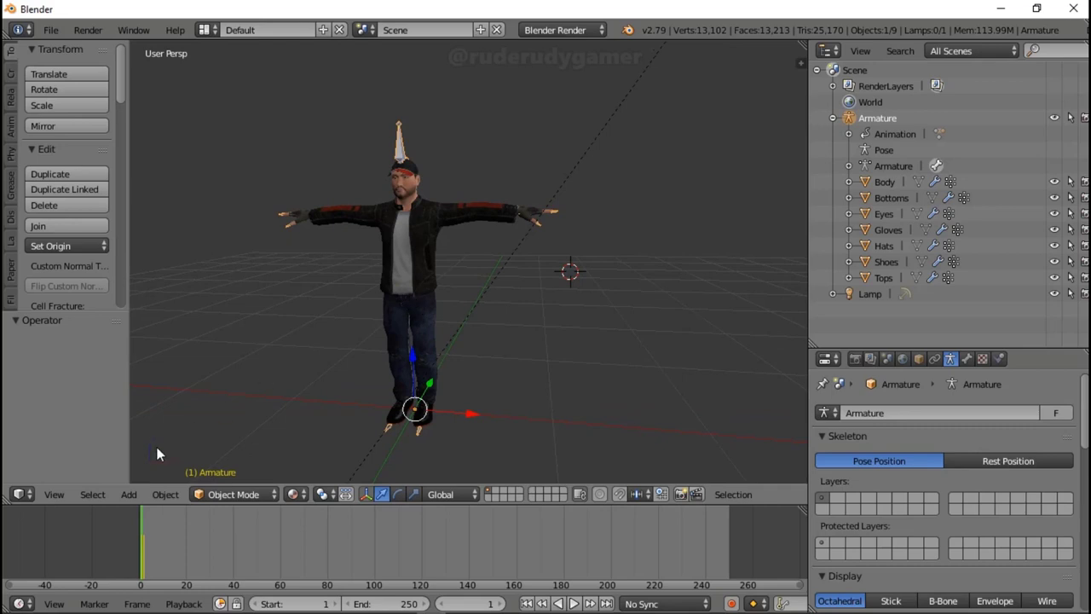
click(50, 30)
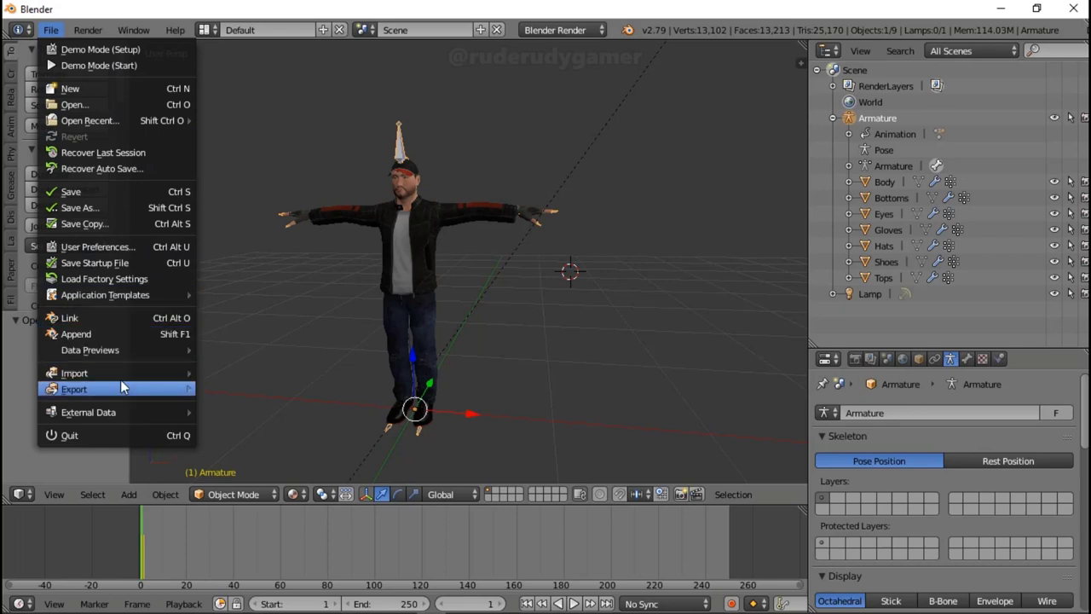
mouse_move(120, 388)
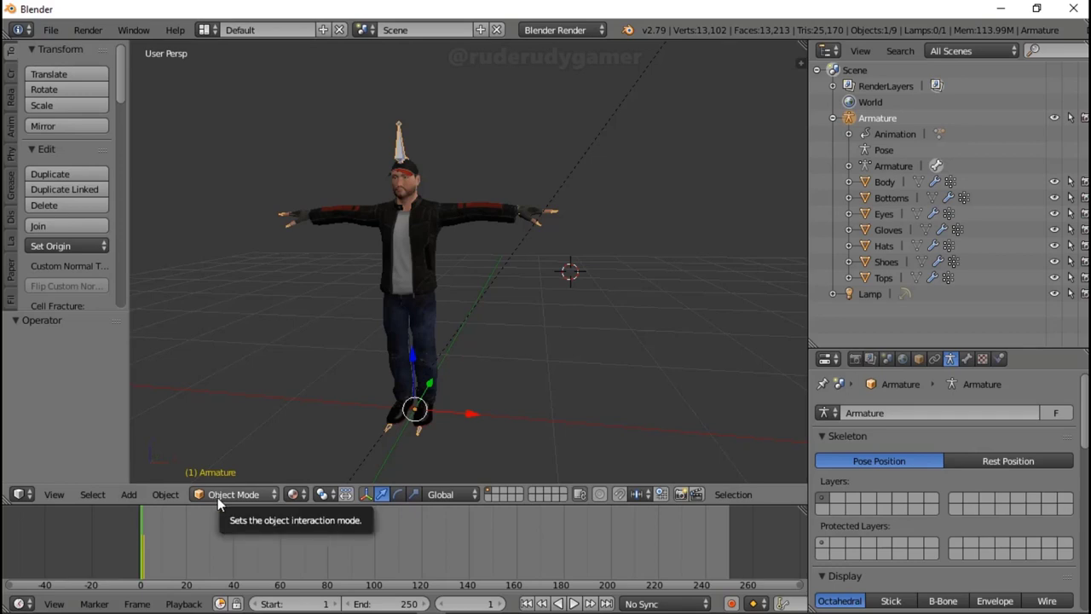
Step: Try Dope Sheet and Timeline in the main area, then restore it to the 3D View
click(28, 496)
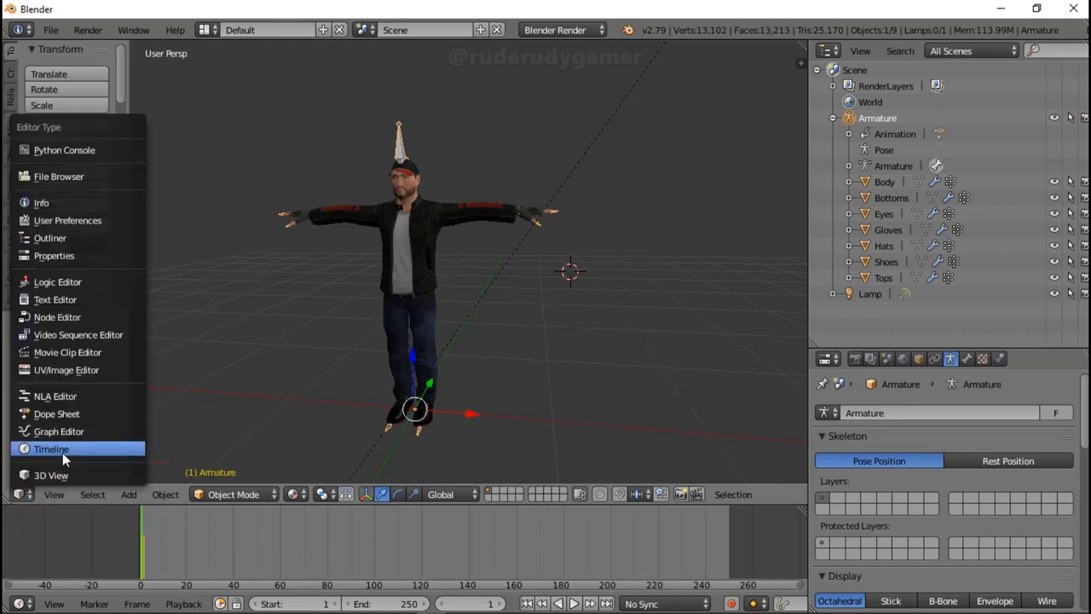
click(62, 415)
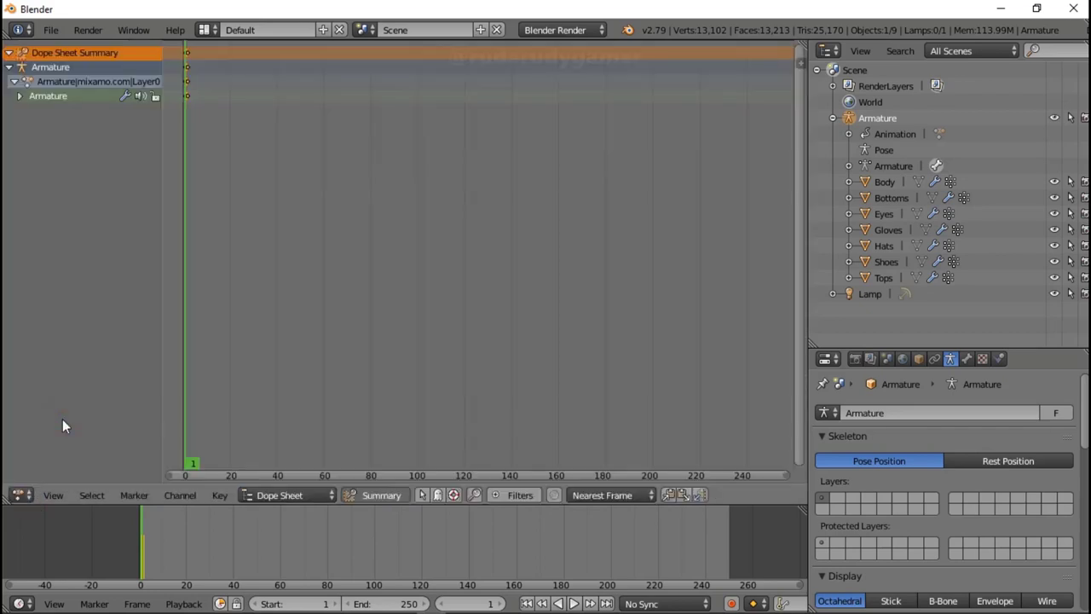
click(23, 496)
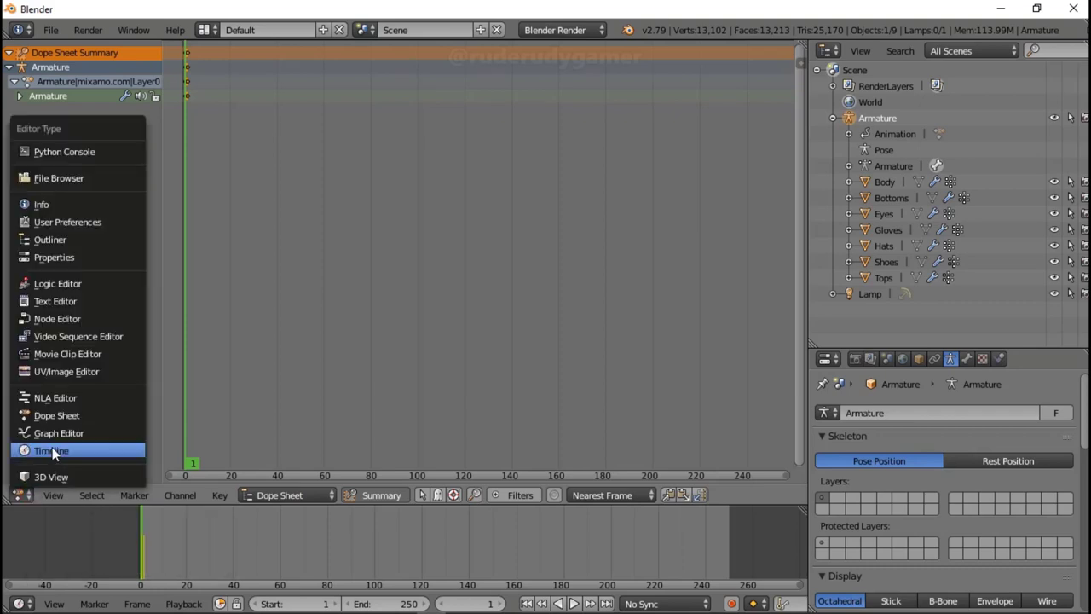
click(56, 450)
click(19, 495)
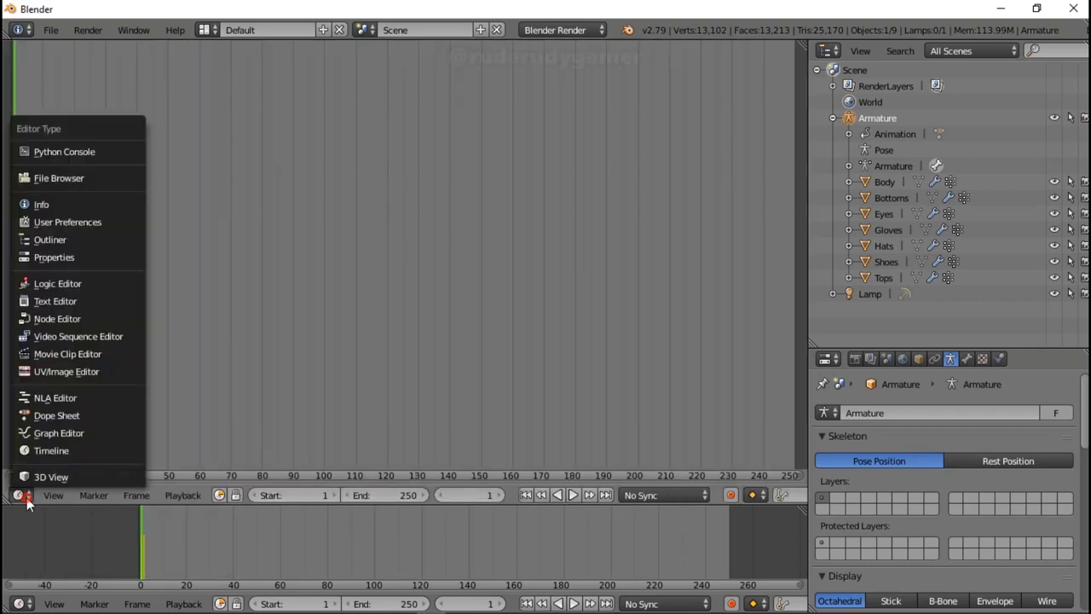
click(42, 478)
Step: Change the bottom Timeline into a Dope Sheet showing the Armature's mixamo.com action
click(19, 604)
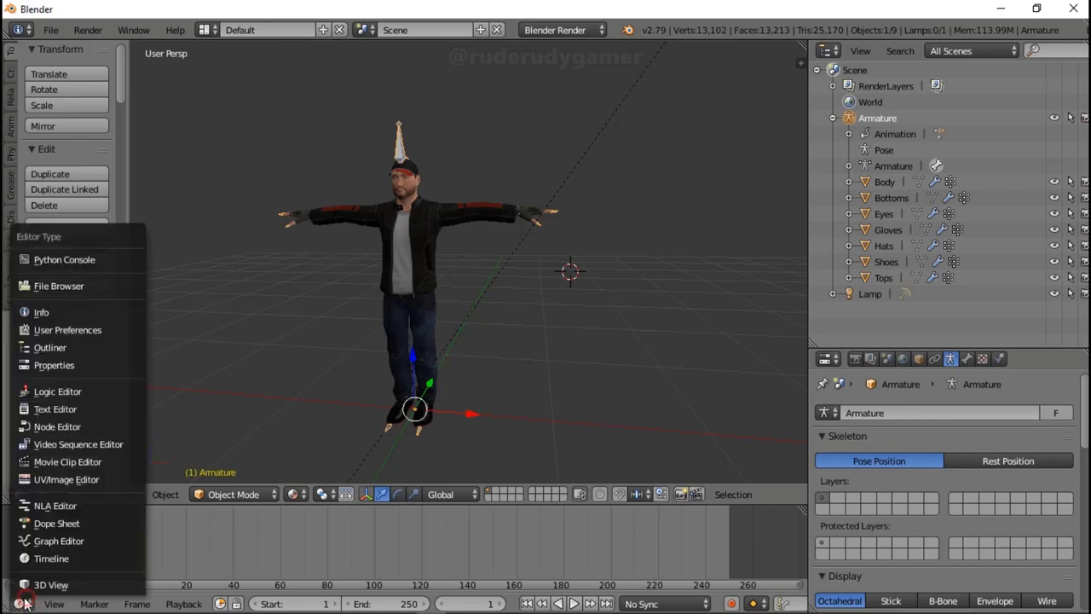
click(40, 523)
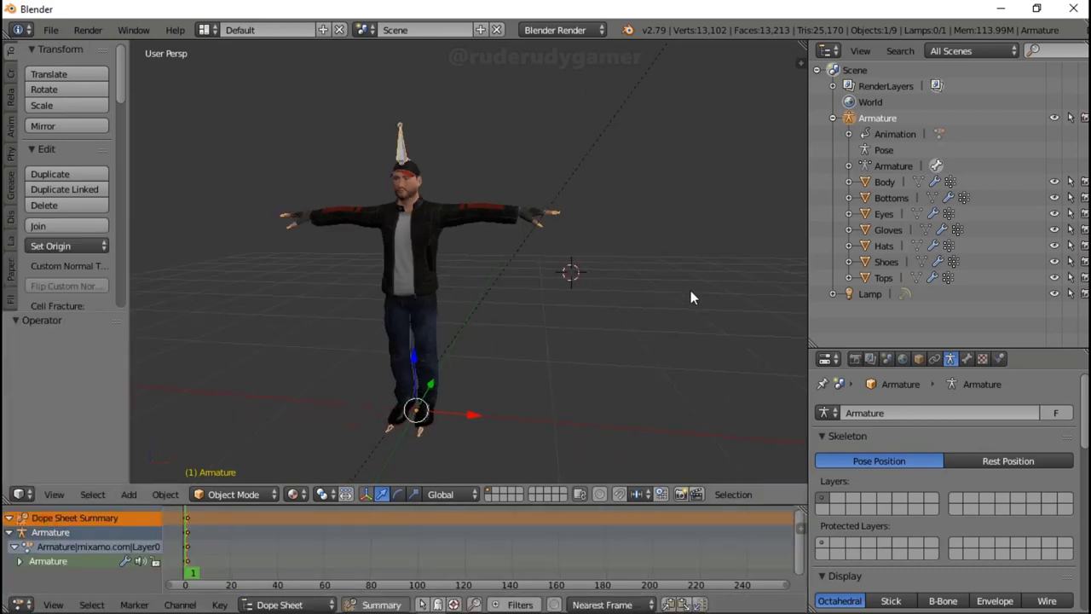
scroll(686, 289, down, 3)
scroll(564, 284, up, 1)
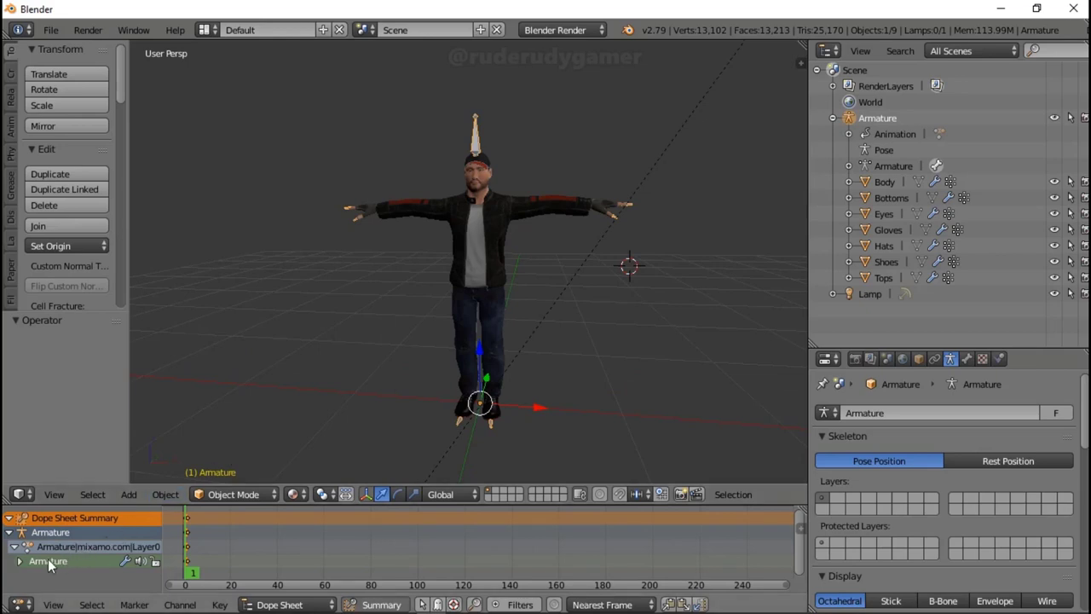
Step: Switch the Dope Sheet to Action Editor and rename mixamo.com|Layer0 to Tpose
click(285, 605)
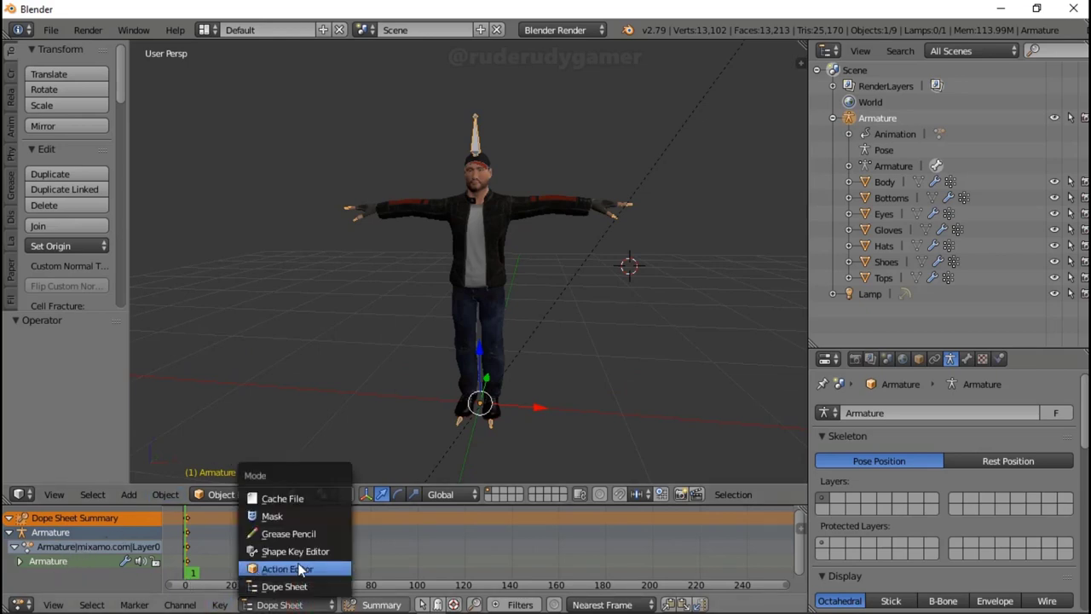
click(299, 568)
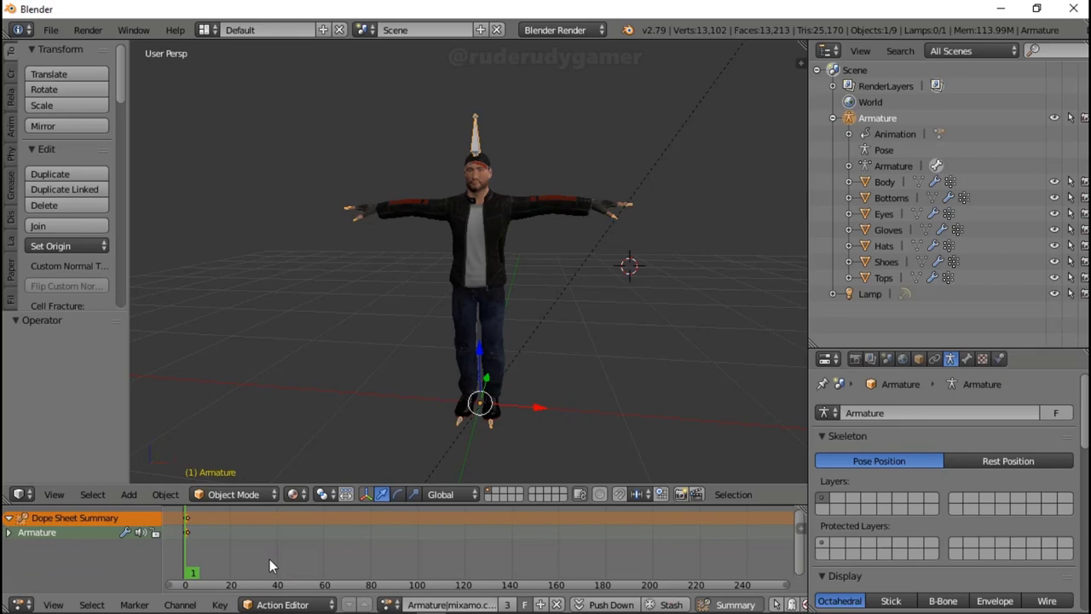
click(452, 604)
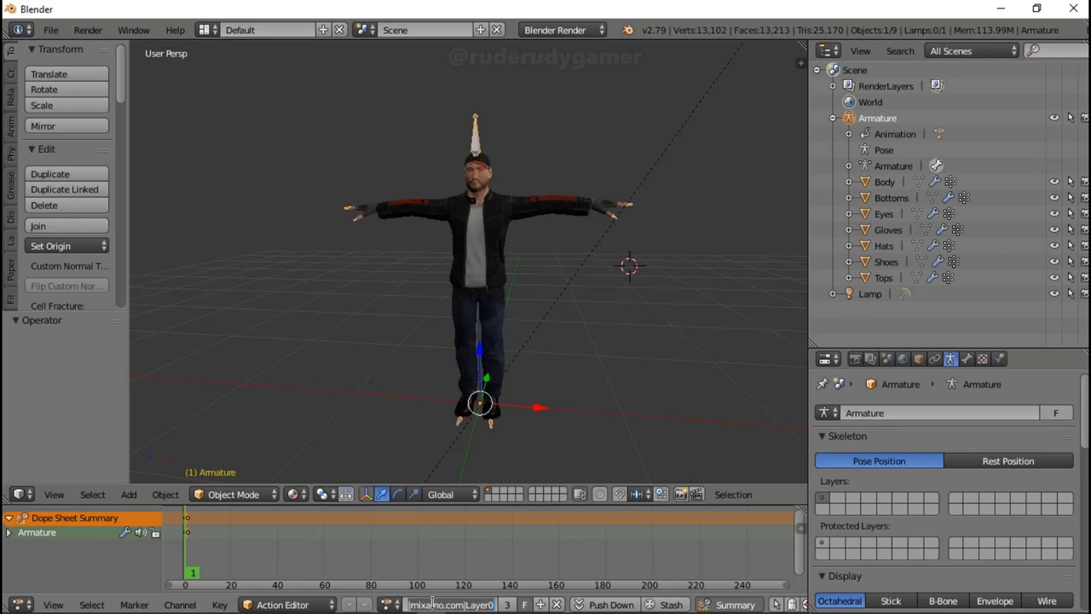
key(BackSpace)
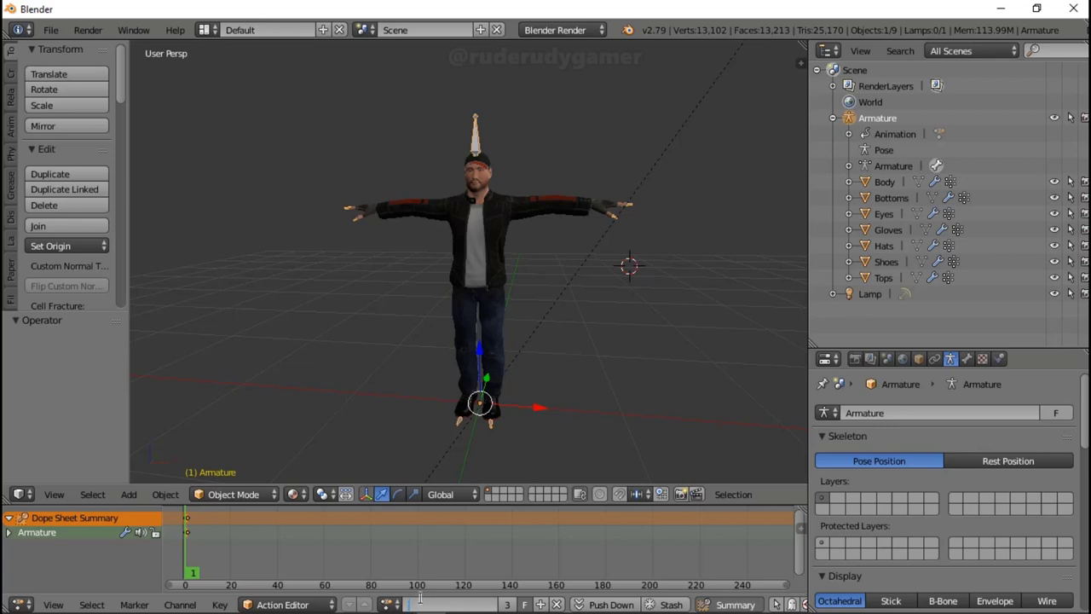
text(Tpose)
key(Return)
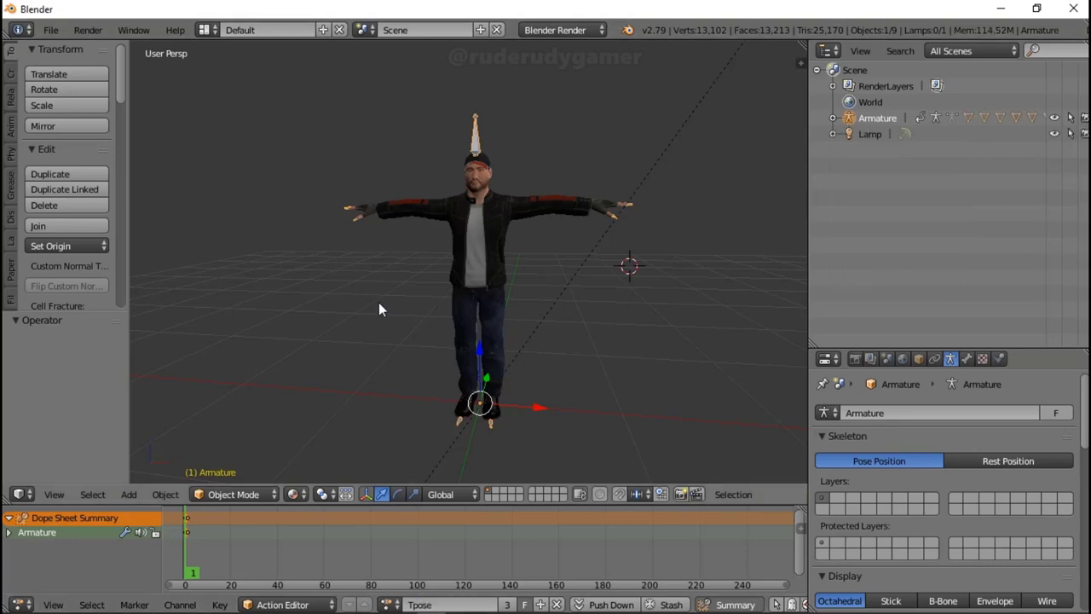
Step: Import Idle.fbx from the Player folder
click(51, 30)
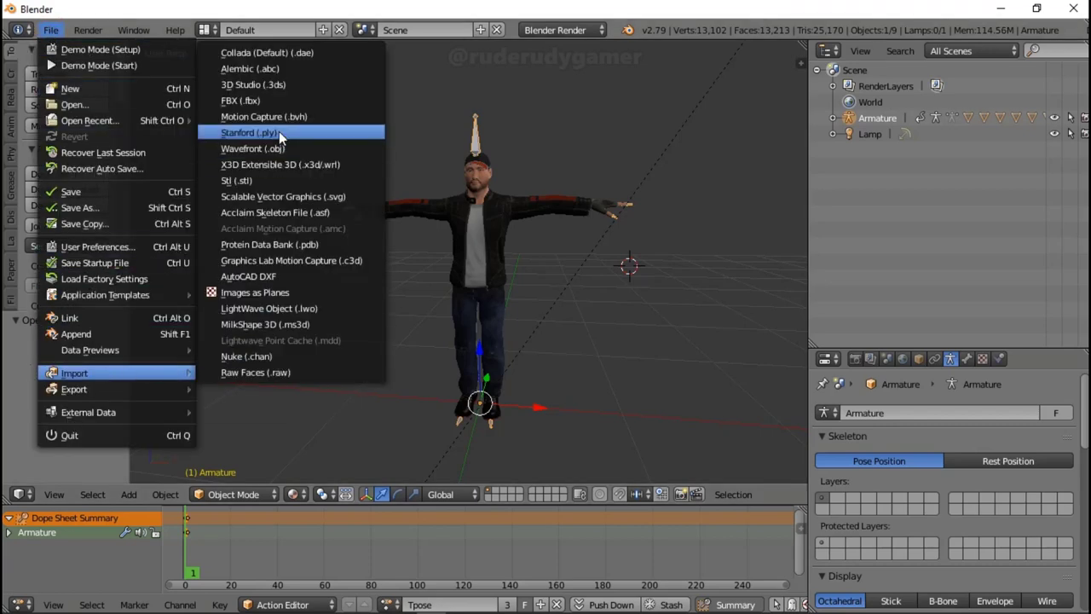
click(257, 102)
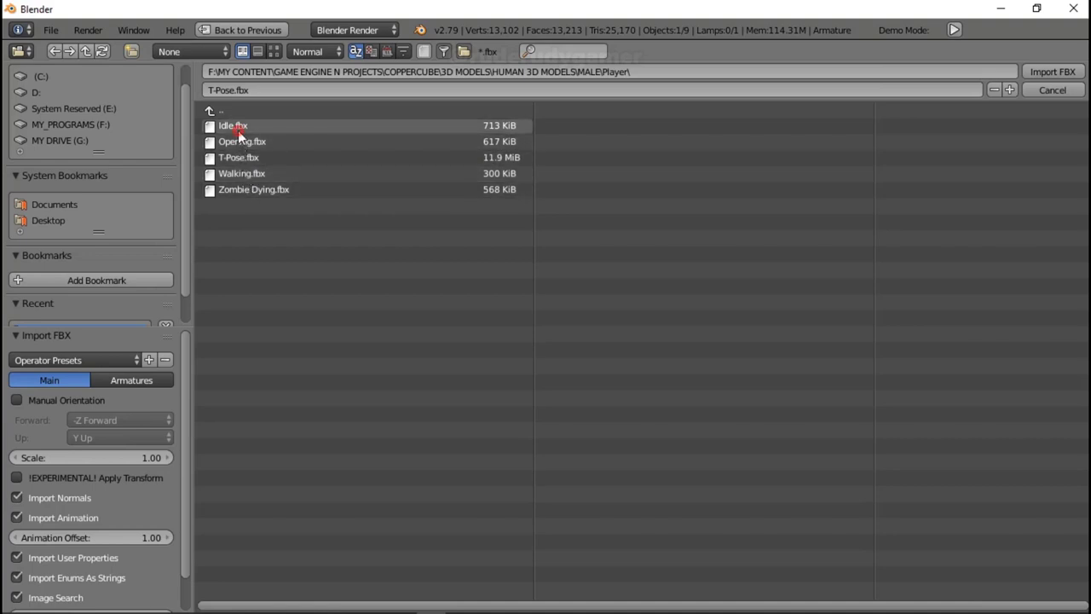
click(238, 128)
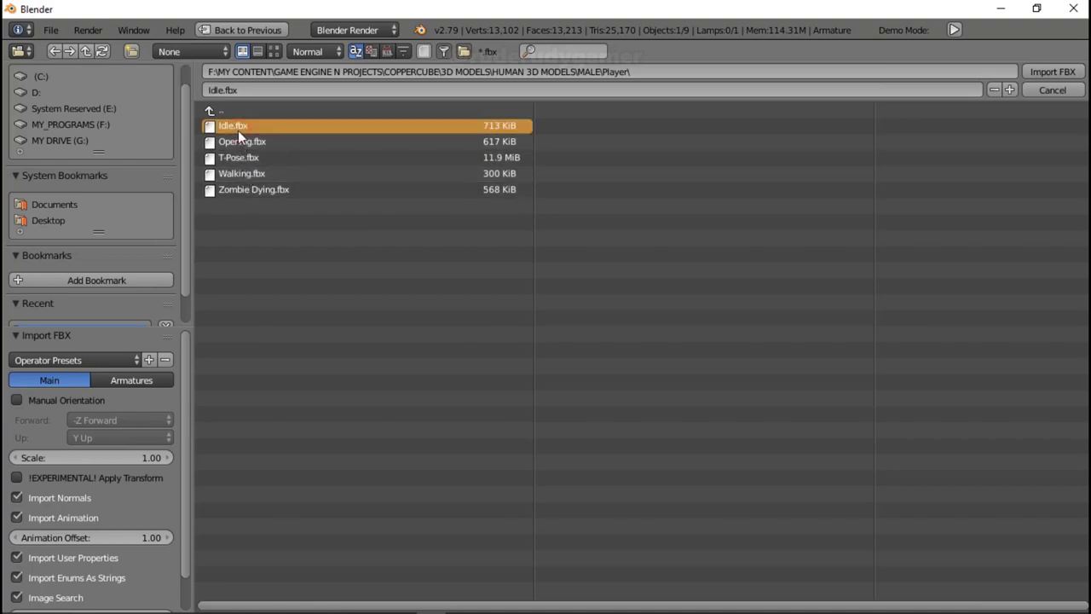
click(1055, 75)
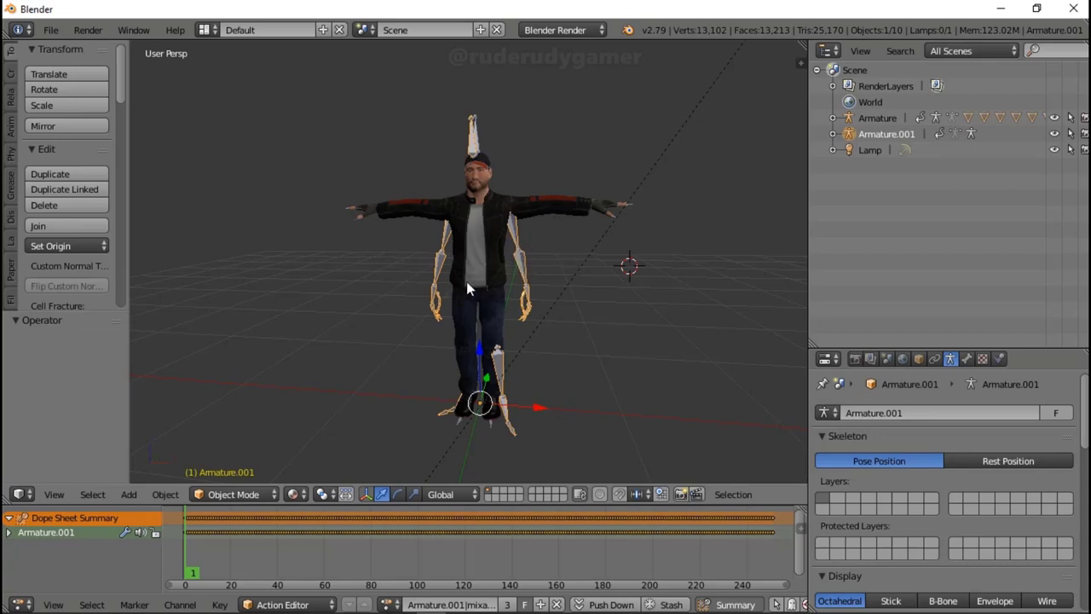
Step: Rename the new action to idle and delete the extra Armature.001
click(442, 603)
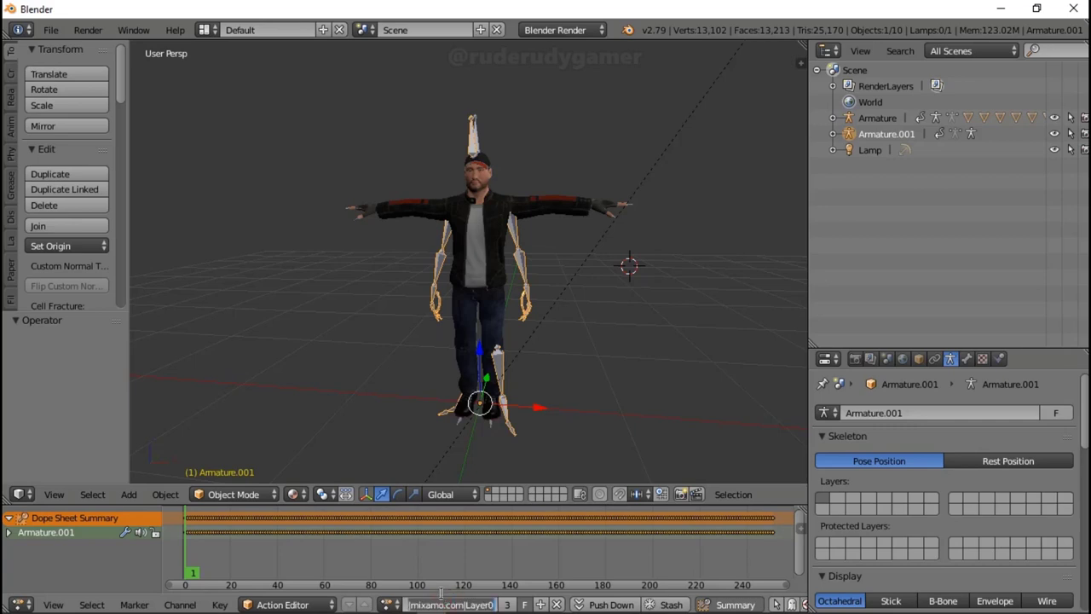
text(id)
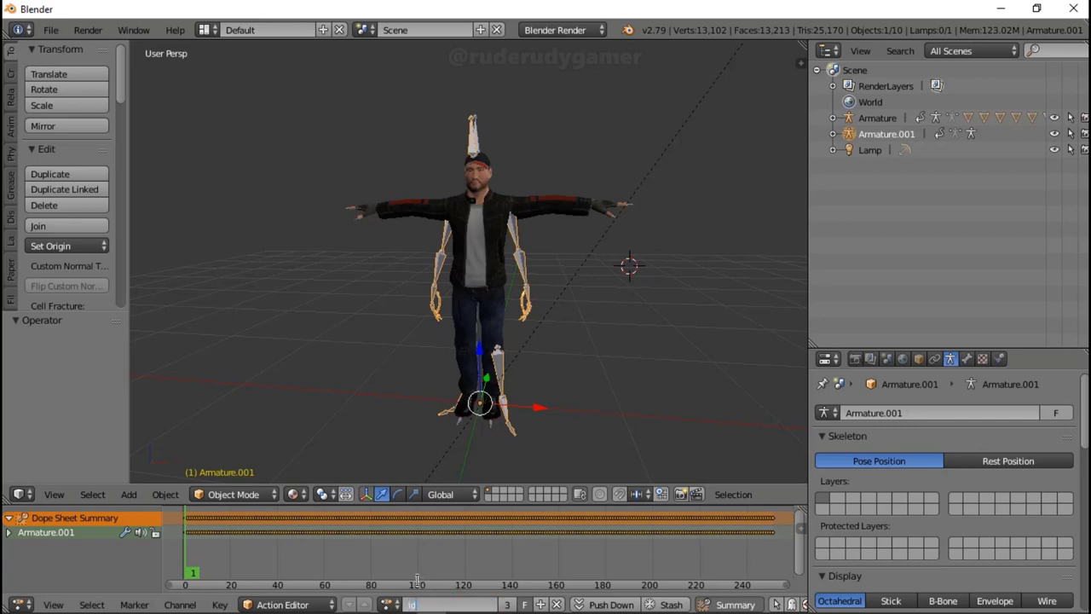
text(le)
key(Return)
right_click(880, 134)
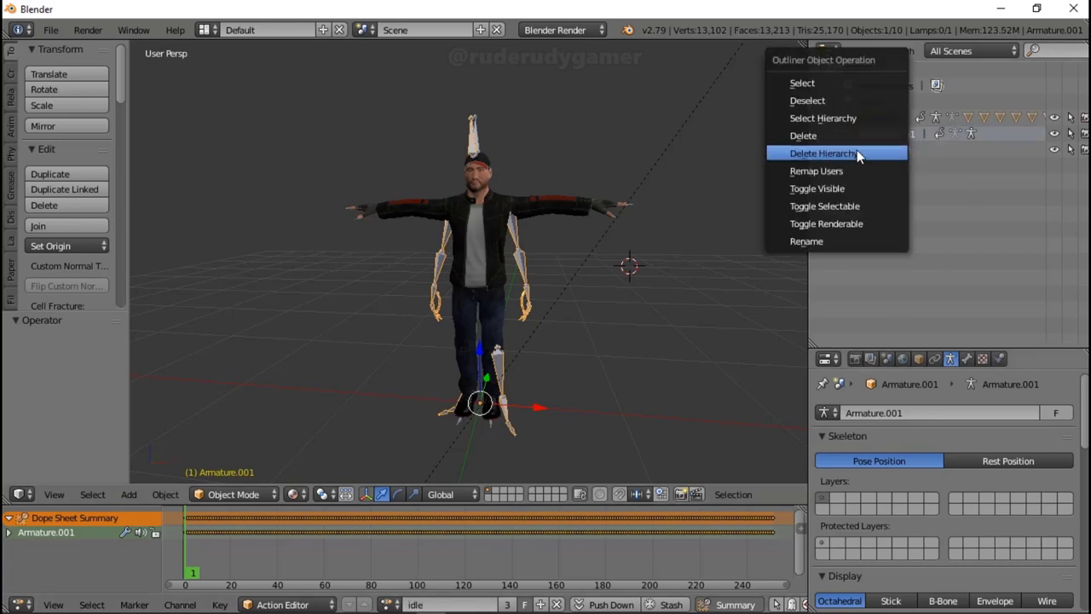
click(849, 139)
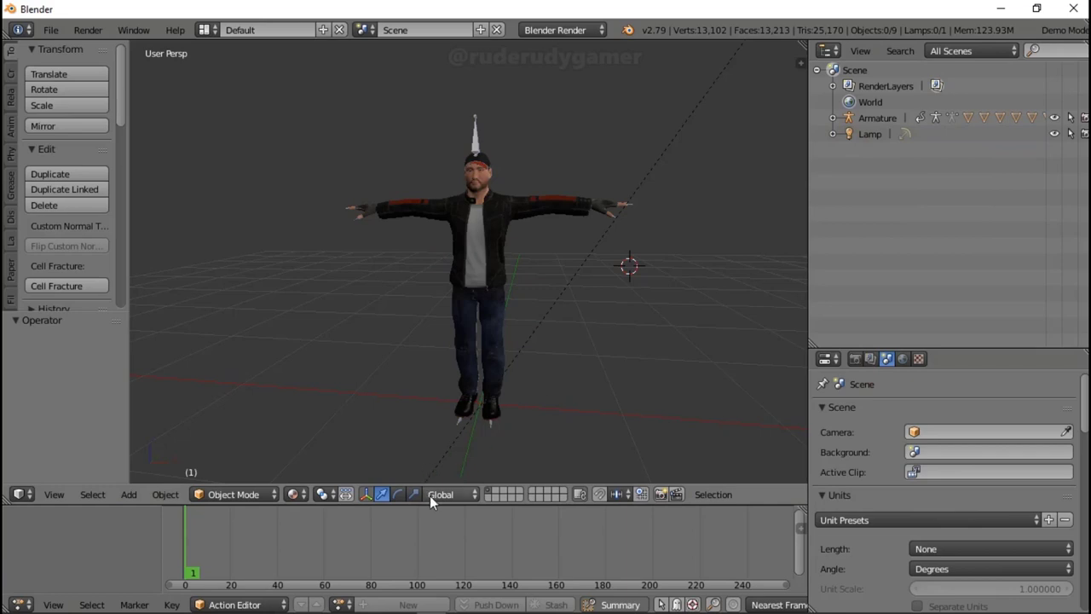
Step: Assign the idle action to the main Armature and orbit to view the idle pose
click(874, 119)
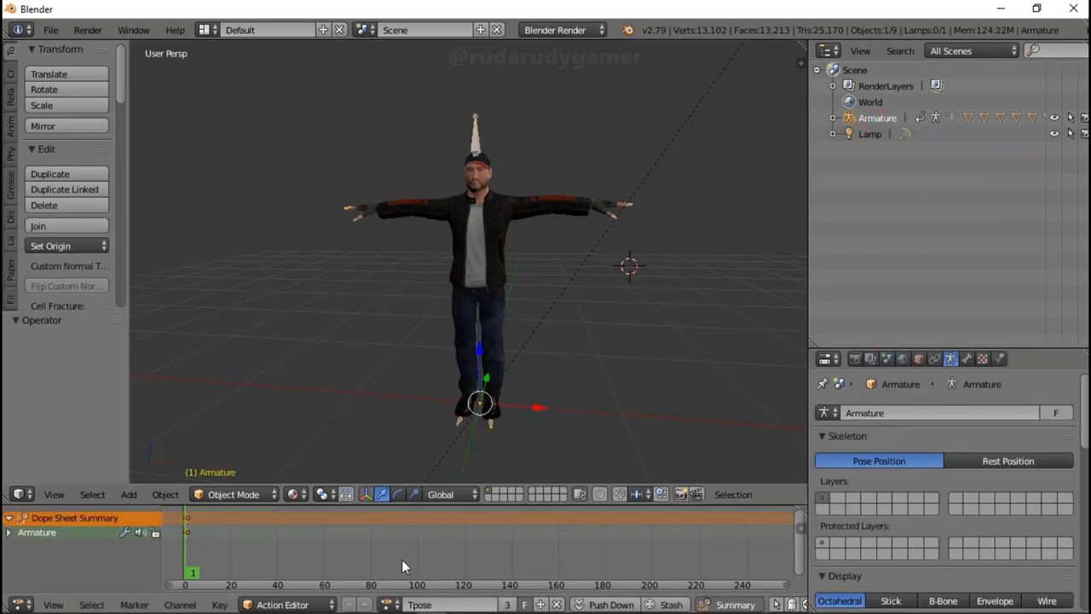
click(388, 605)
click(393, 444)
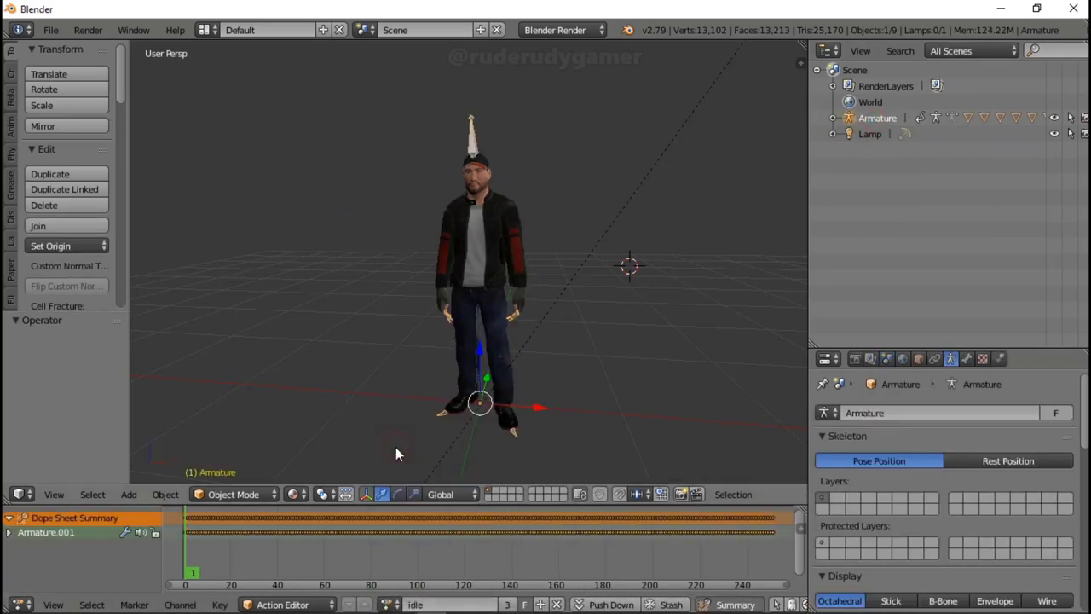
middle_drag(429, 295, 466, 285)
scroll(466, 286, up, 2)
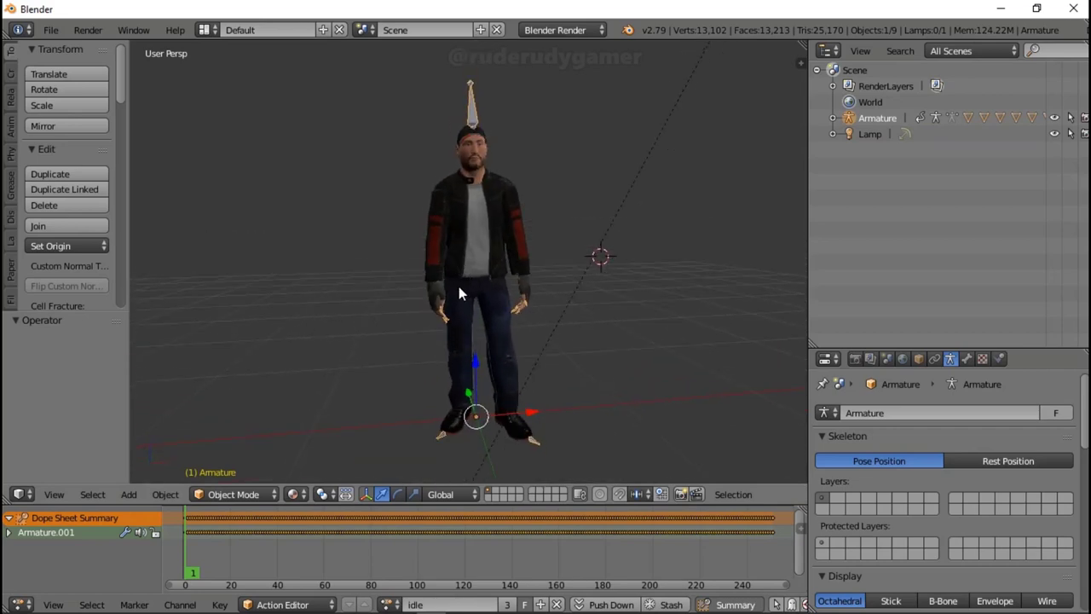
middle_drag(458, 293, 450, 285)
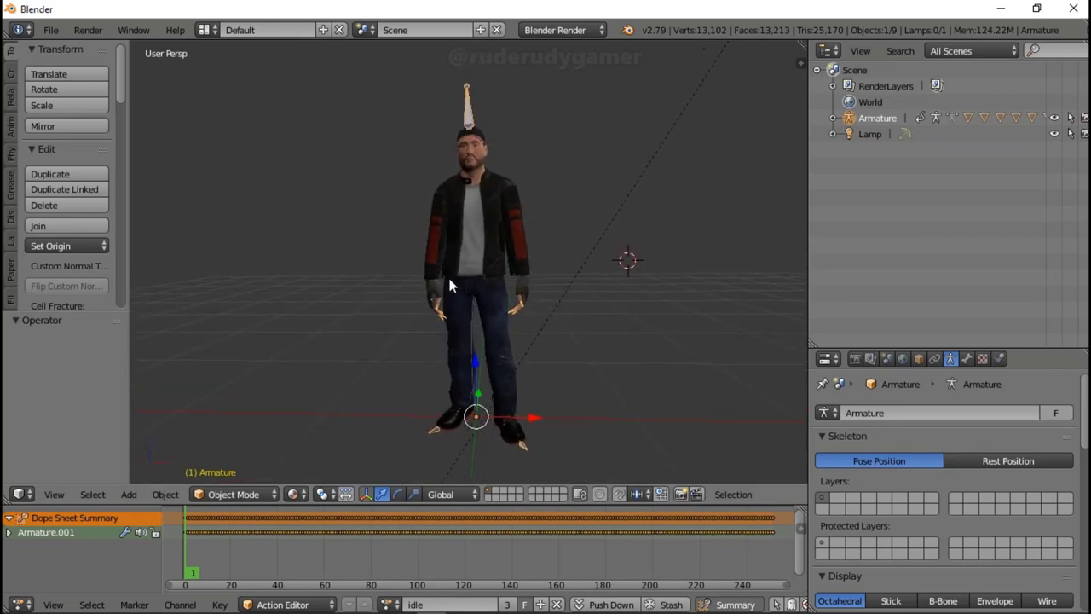
Step: Import Walking.fbx through File > Import > FBX
click(51, 30)
mouse_move(111, 389)
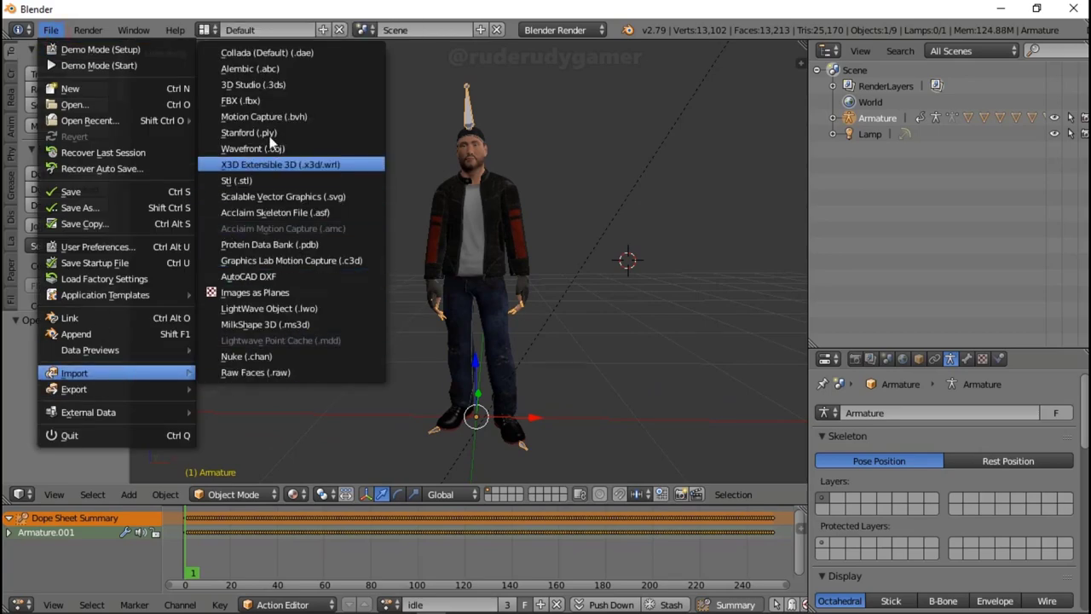
click(243, 101)
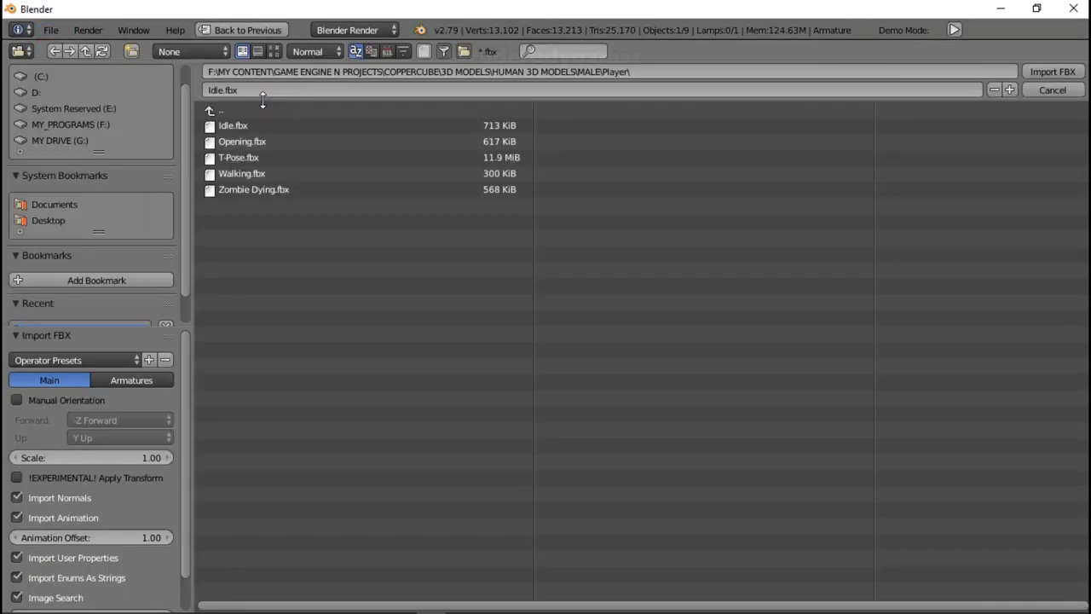
click(254, 174)
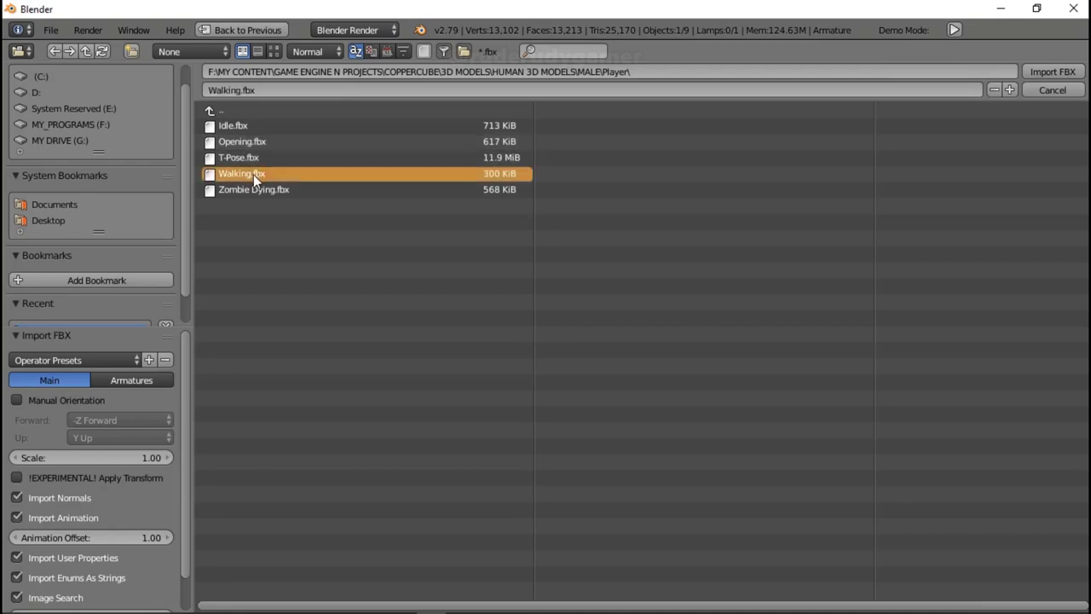
click(1055, 72)
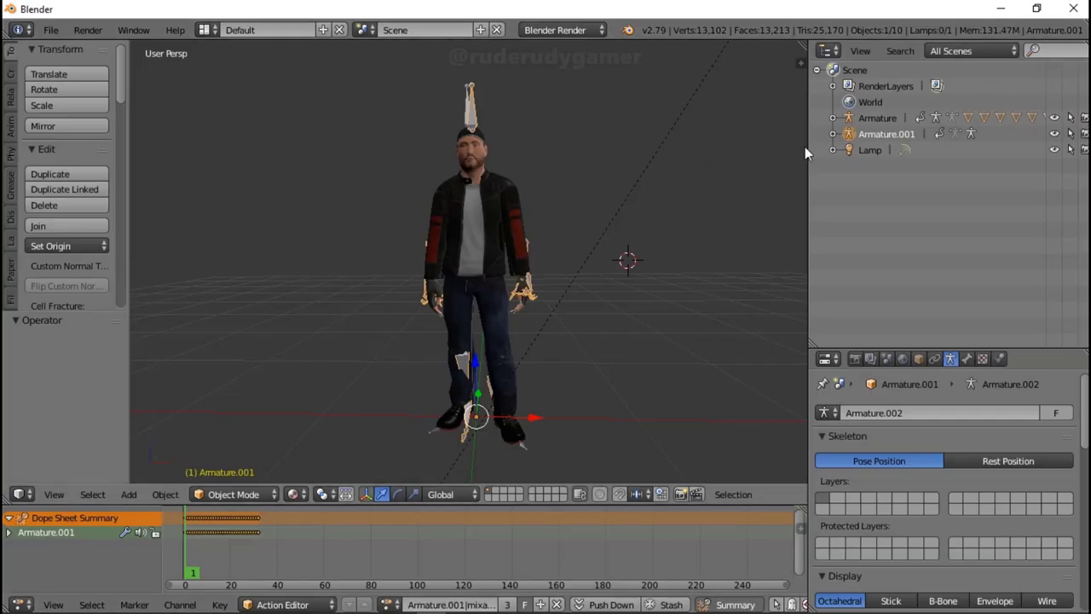
Step: Rename the new action to walk and delete the extra Armature.001
click(463, 601)
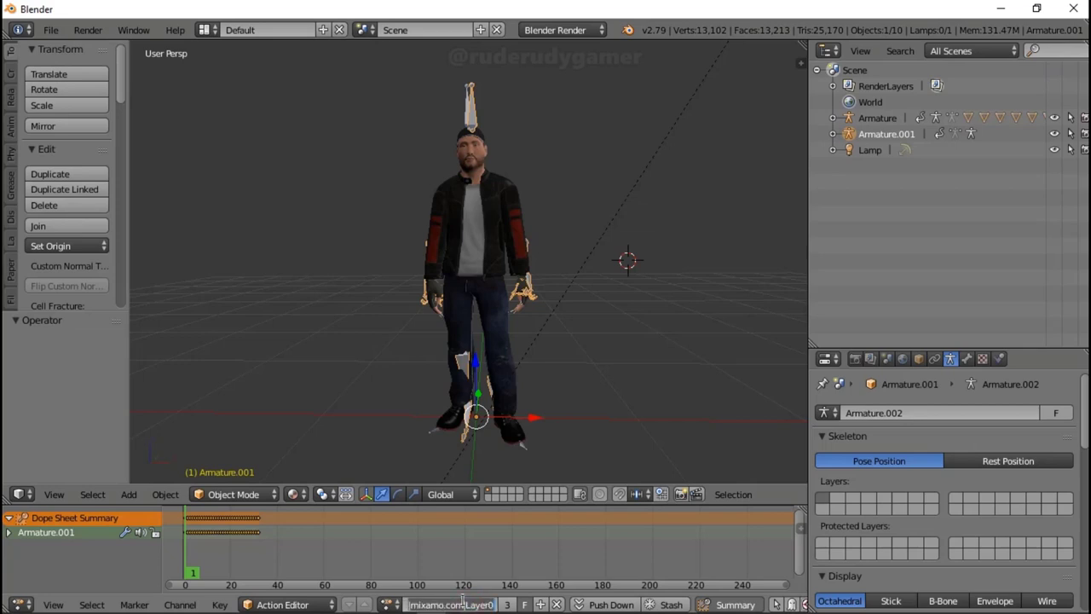
text(walk)
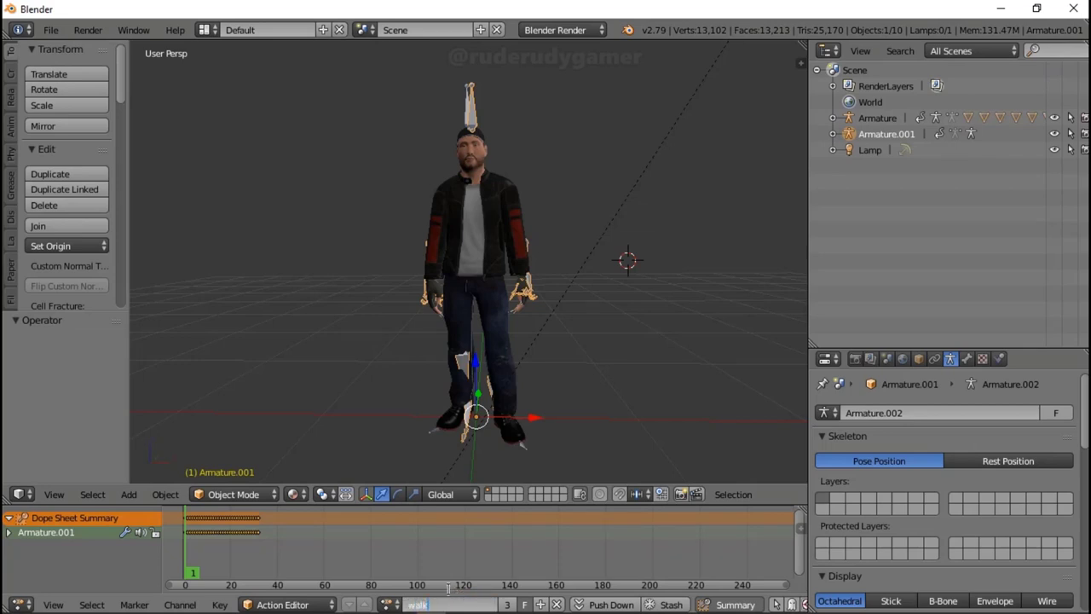
key(Return)
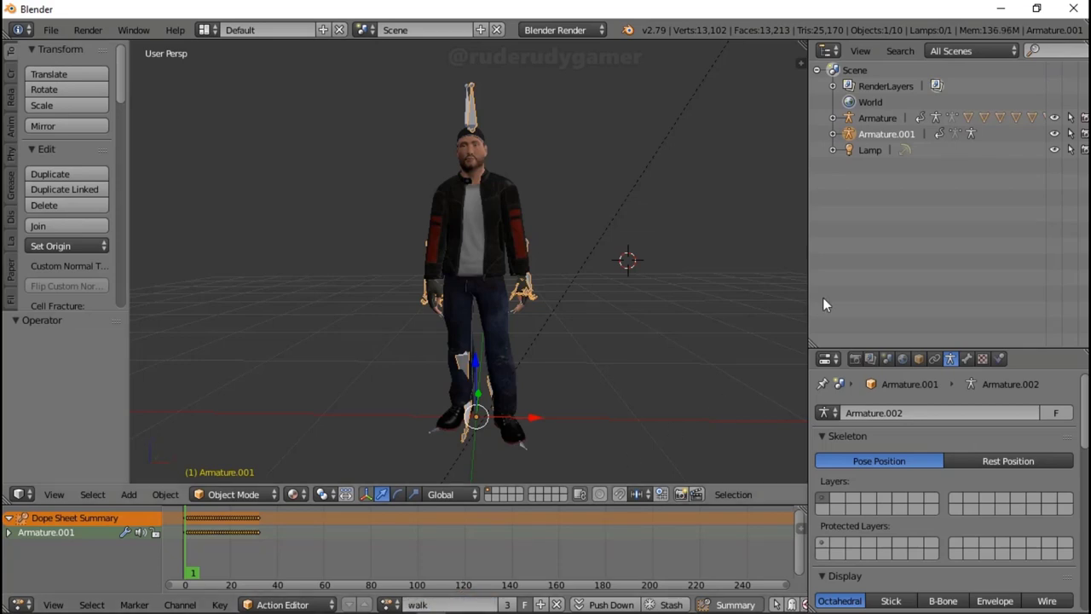
right_click(896, 132)
click(874, 132)
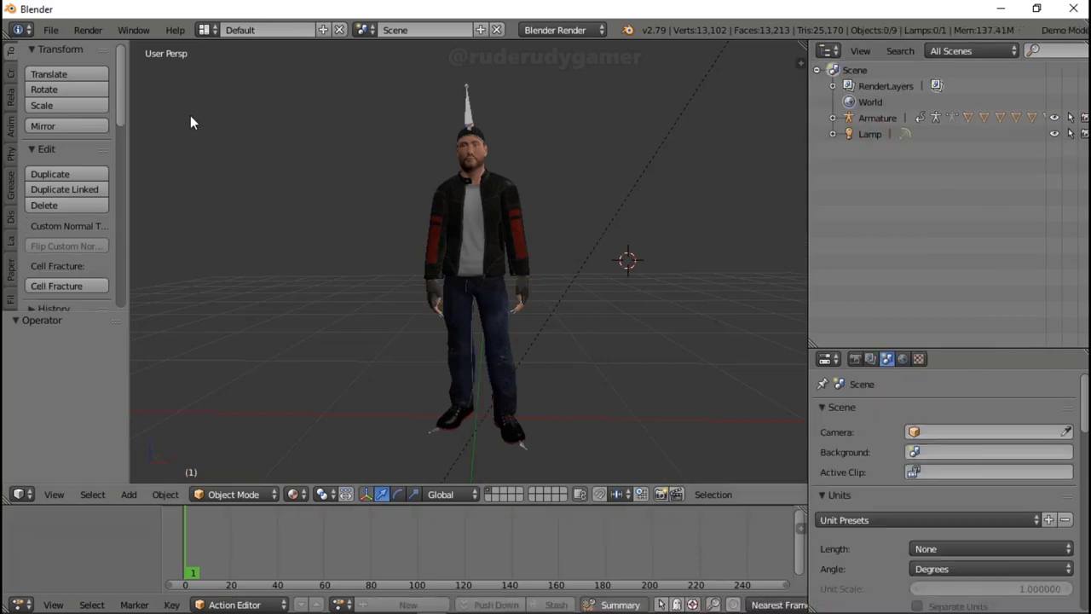
Step: Import the Zombie Dying.fbx animation file as FBX
click(51, 30)
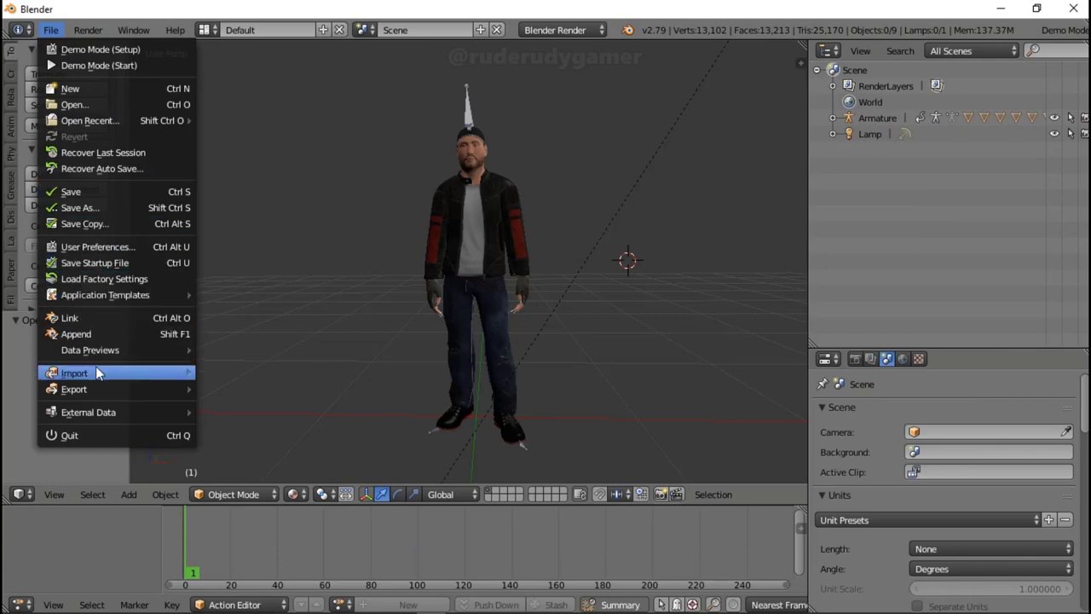
mouse_move(96, 372)
click(253, 103)
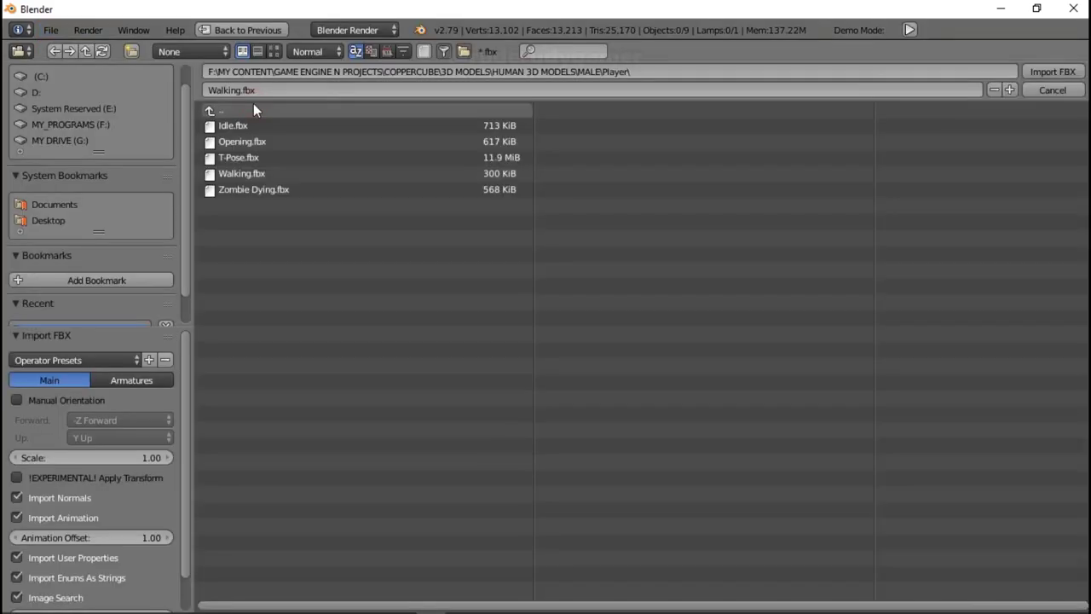
click(238, 190)
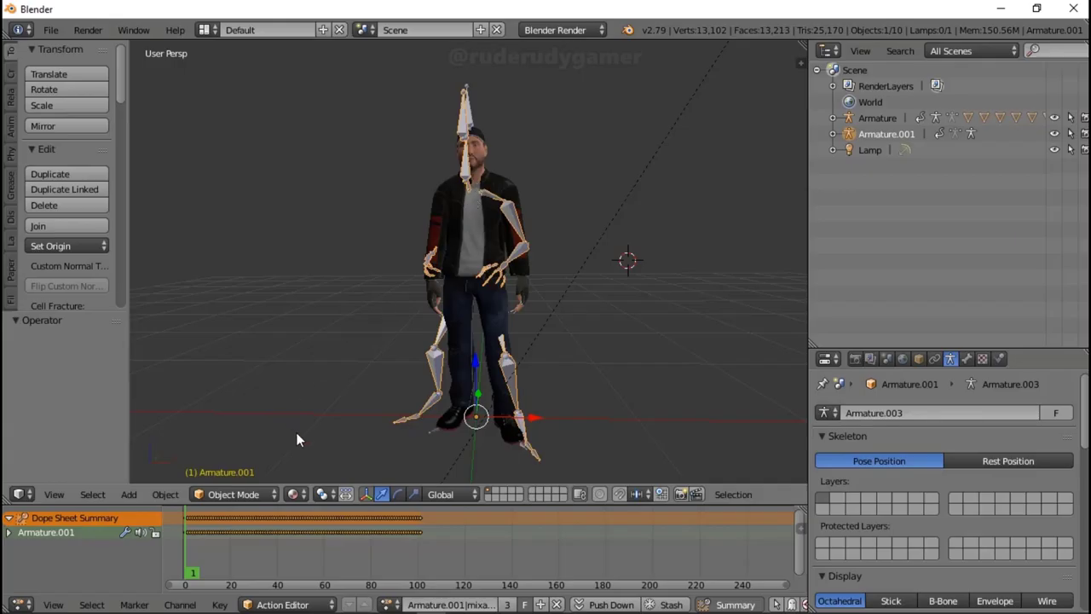
Step: Rename the imported action to 'die' and delete the extra Armature.001
click(454, 604)
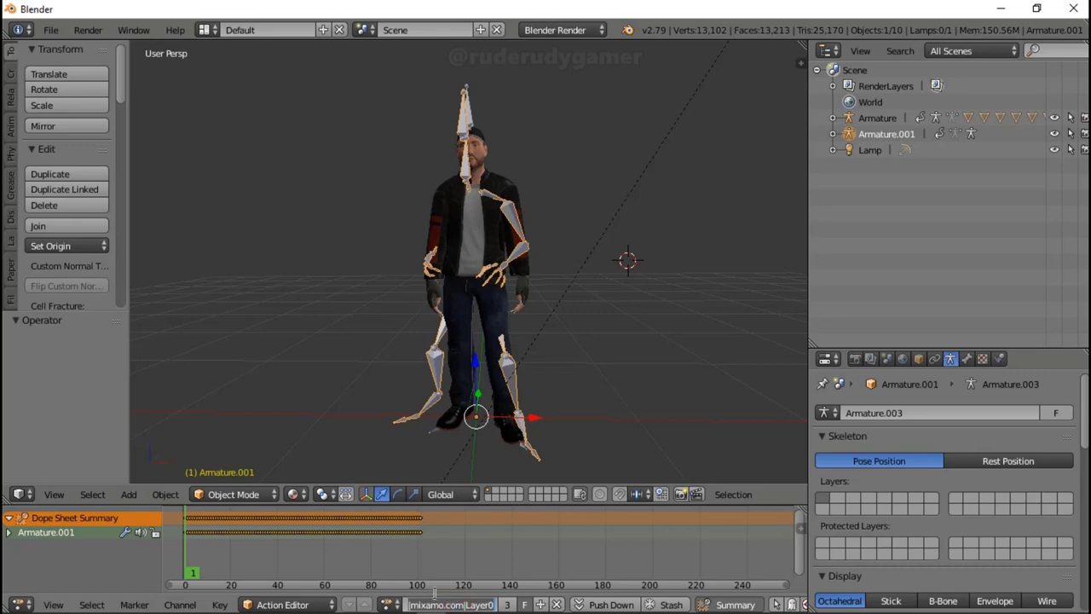
text(die)
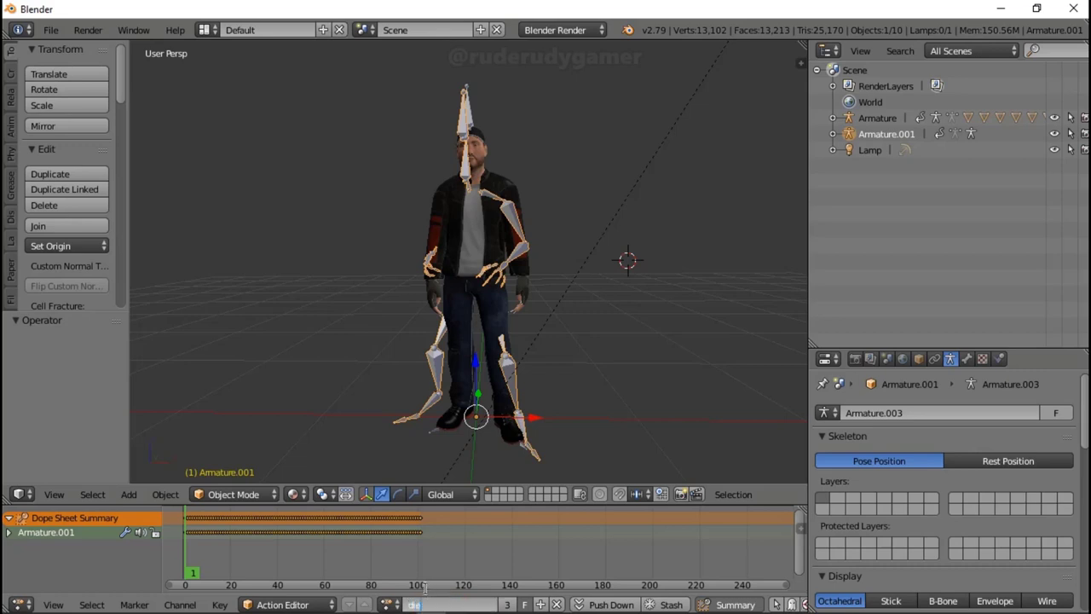
key(Return)
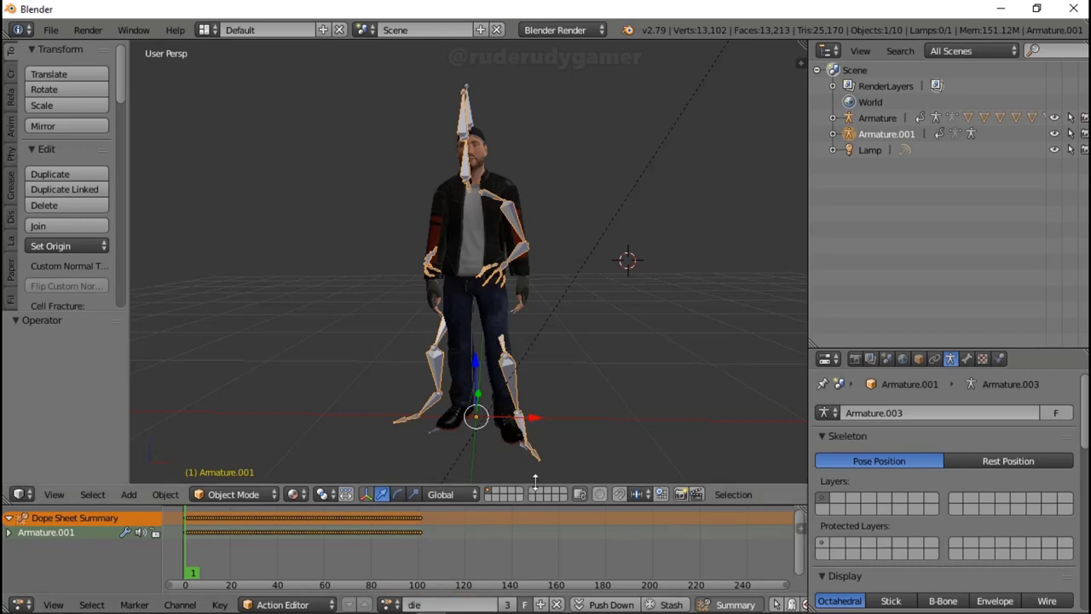
right_click(871, 133)
click(861, 136)
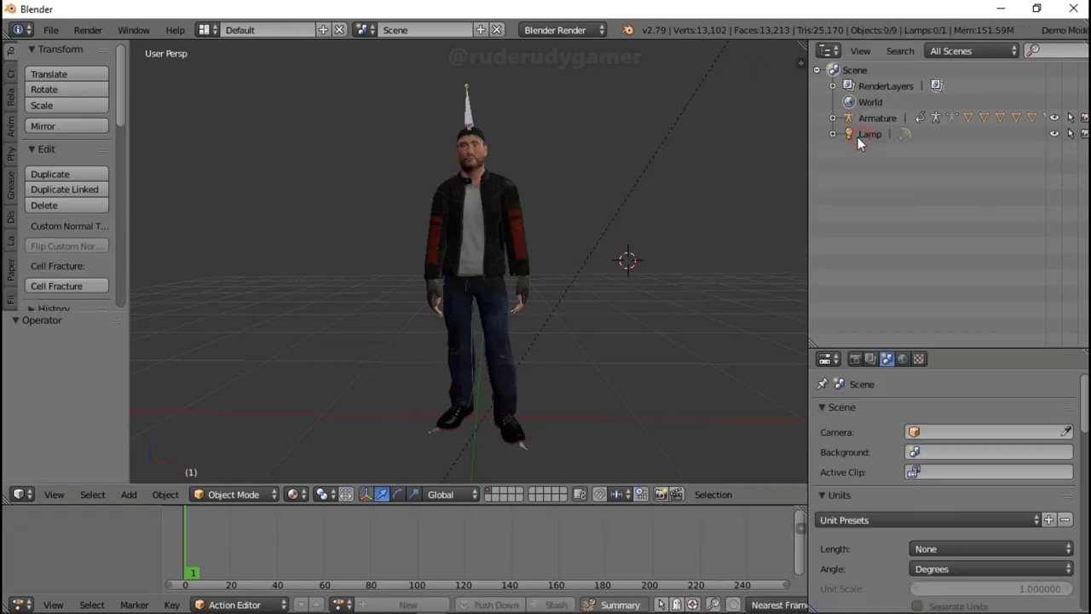
Step: Import the Opening.fbx animation file as FBX
click(48, 34)
mouse_move(91, 390)
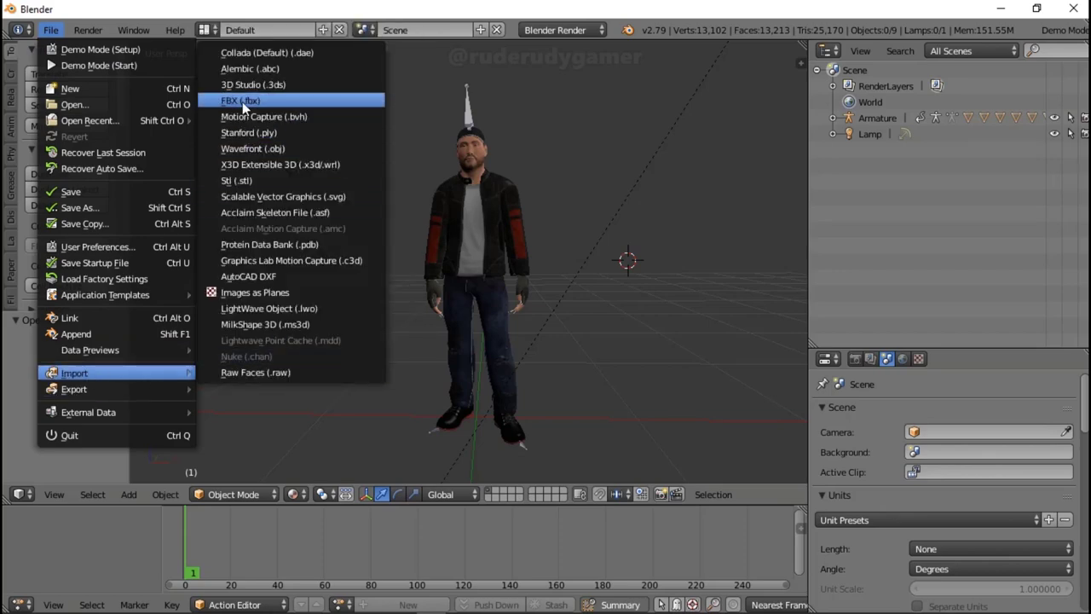
click(242, 102)
click(243, 141)
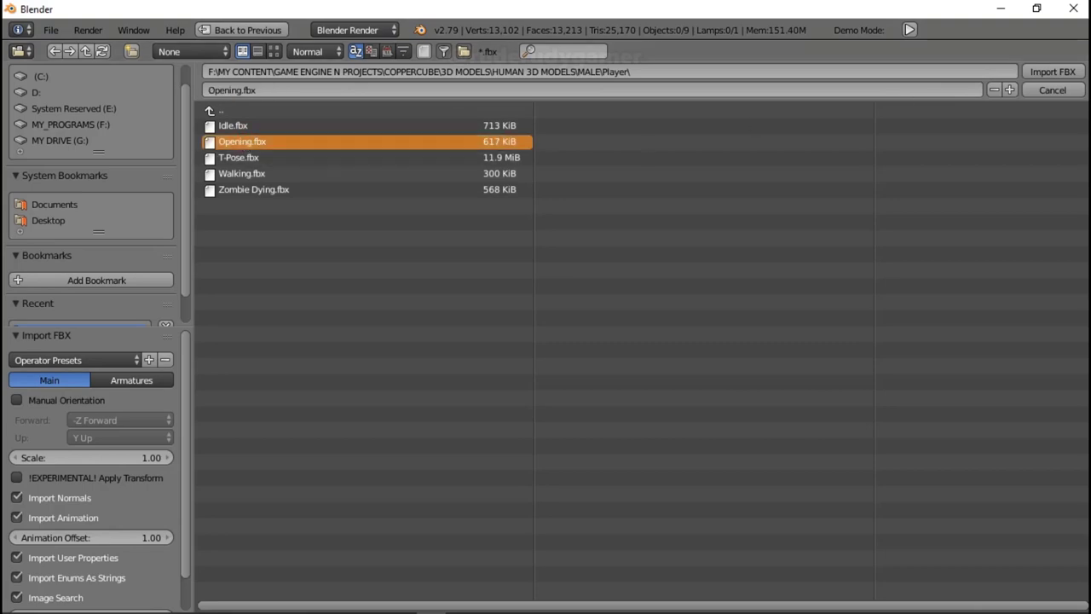
click(1025, 71)
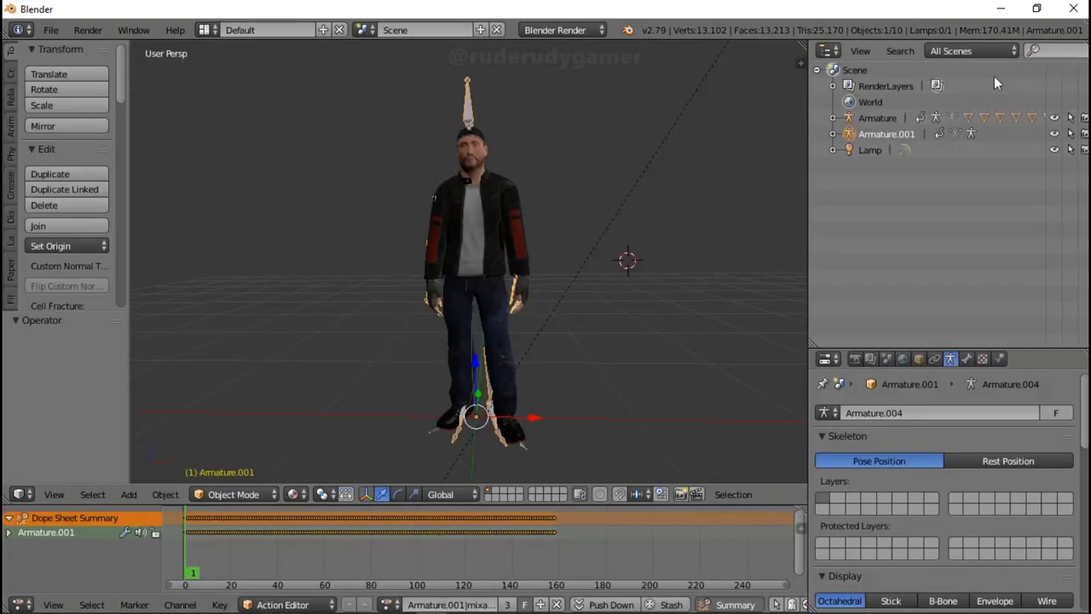
Step: Start renaming the imported opening action in the Action Editor name field
right_click(886, 134)
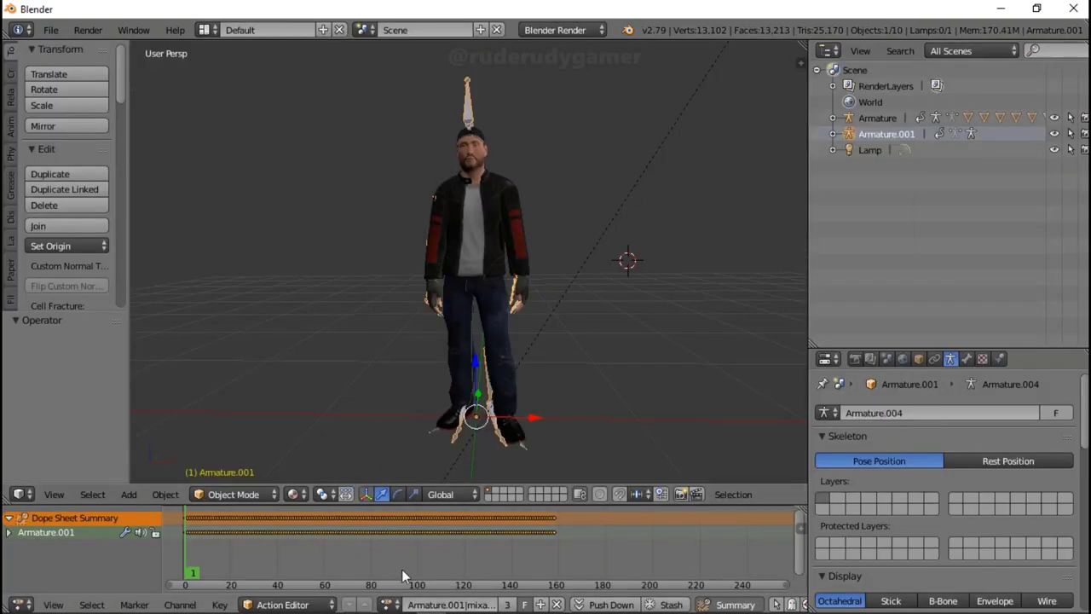
click(451, 604)
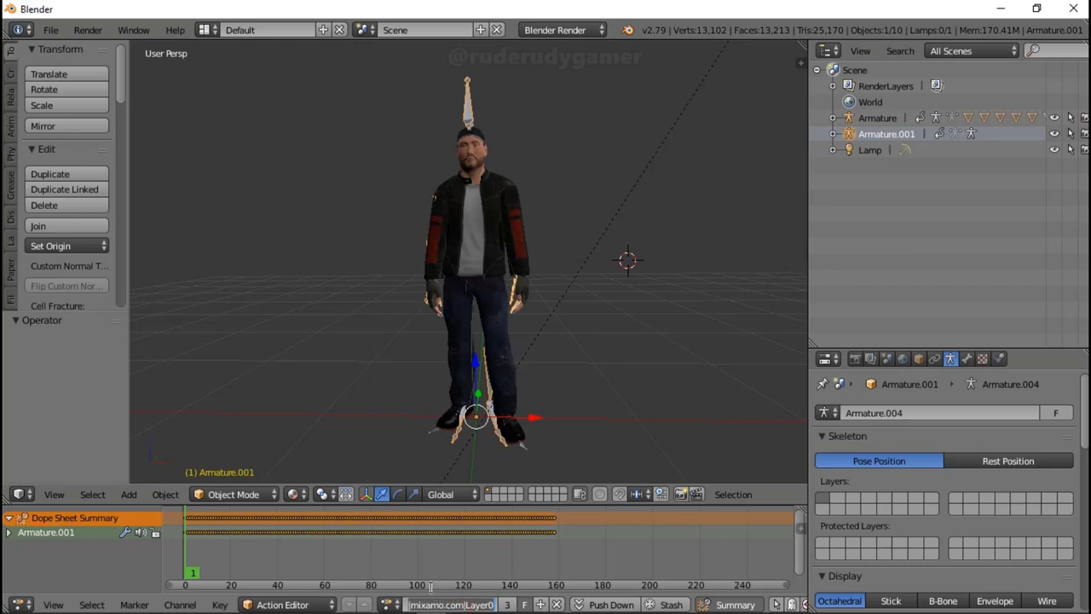
mouse_move(435, 603)
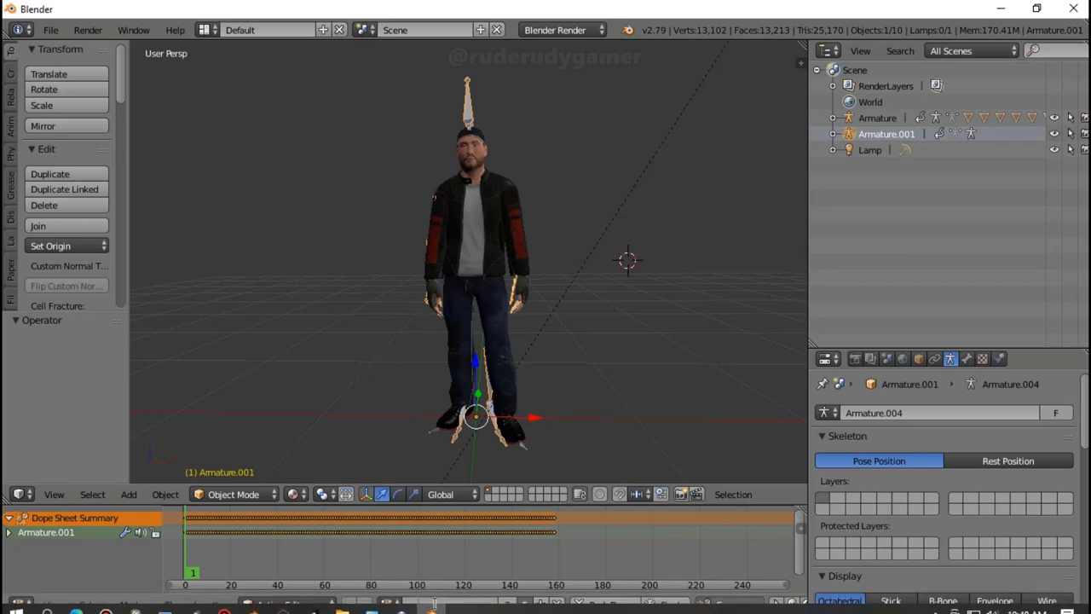